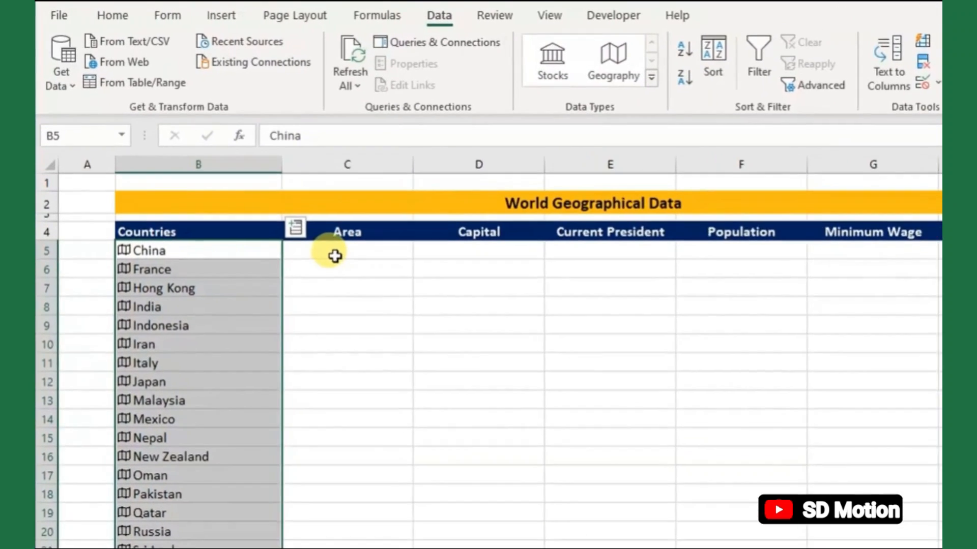
- Enter =B5.Area in cell C5 and fill the formula down the Area column for all countries
{"action": "left_click", "coordinate": [278, 204]}
{"action": "type", "text": "="}
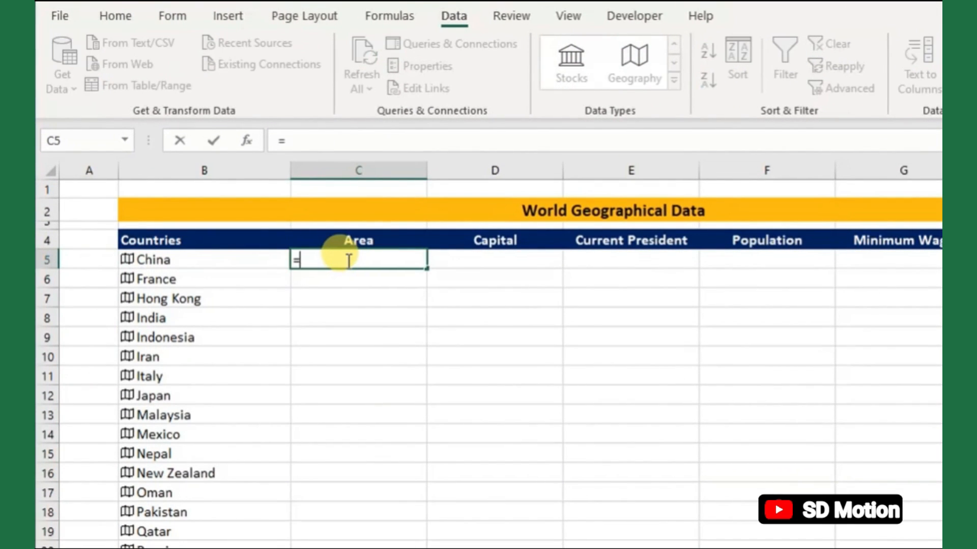
{"action": "left_click", "coordinate": [195, 262]}
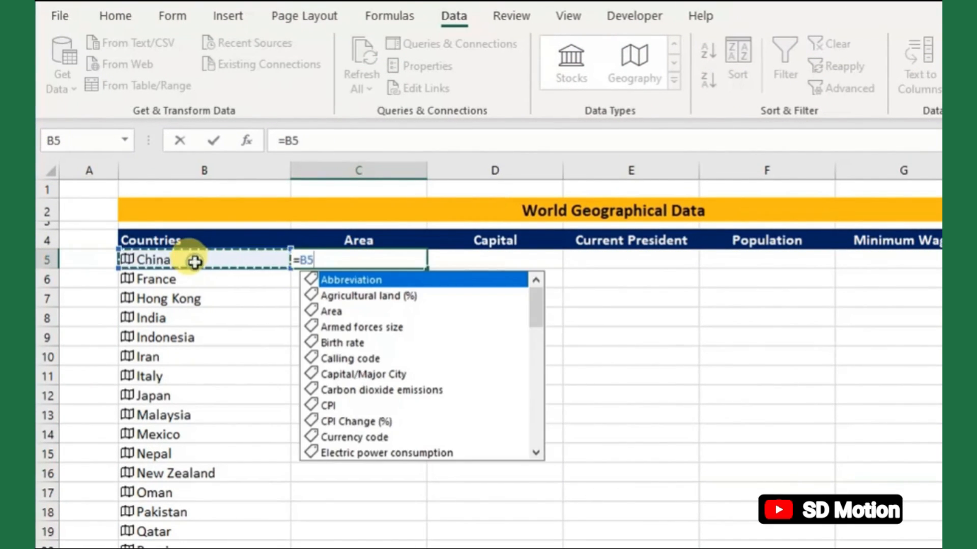
{"action": "left_click", "coordinate": [339, 312]}
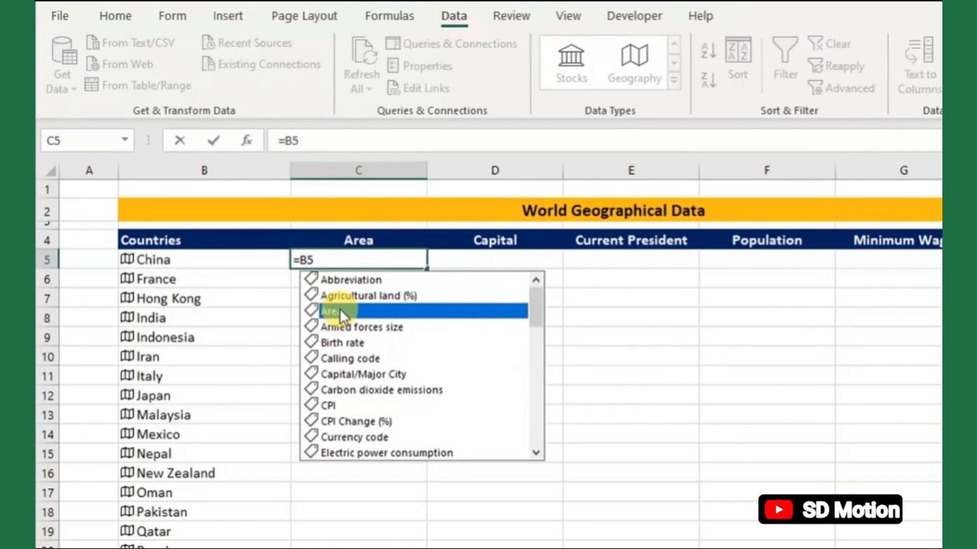
{"action": "double_click", "coordinate": [340, 311]}
{"action": "key", "text": "Return"}
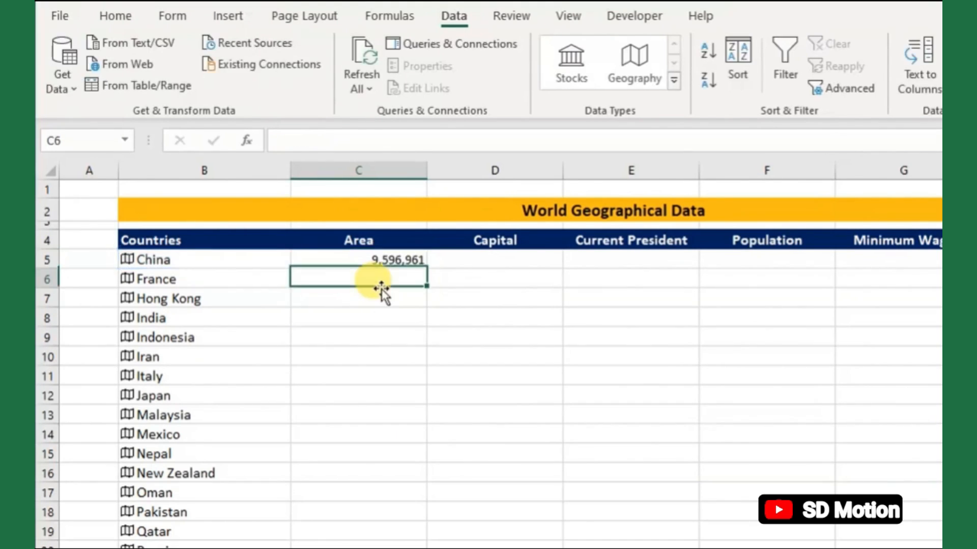
{"action": "left_click", "coordinate": [415, 264]}
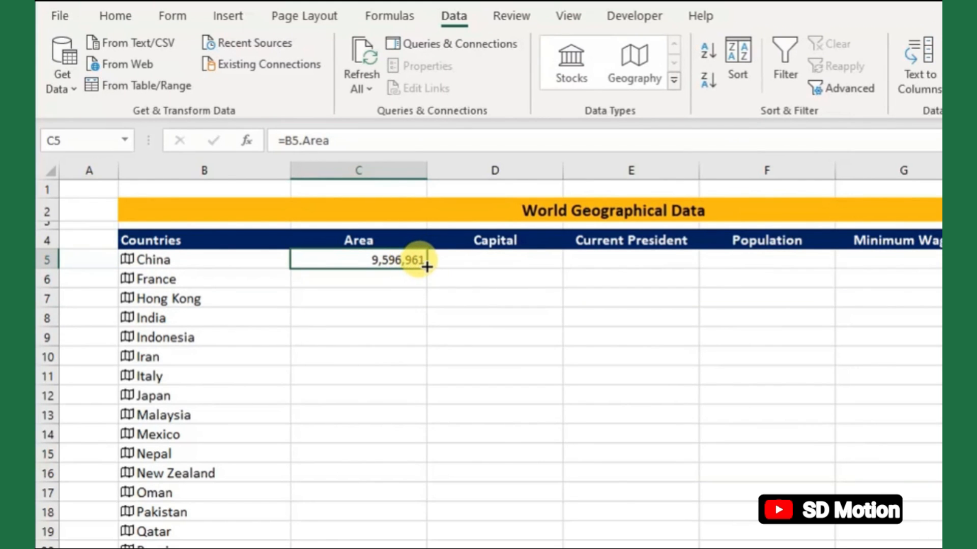
{"action": "double_click", "coordinate": [427, 267]}
{"action": "left_click", "coordinate": [392, 546]}
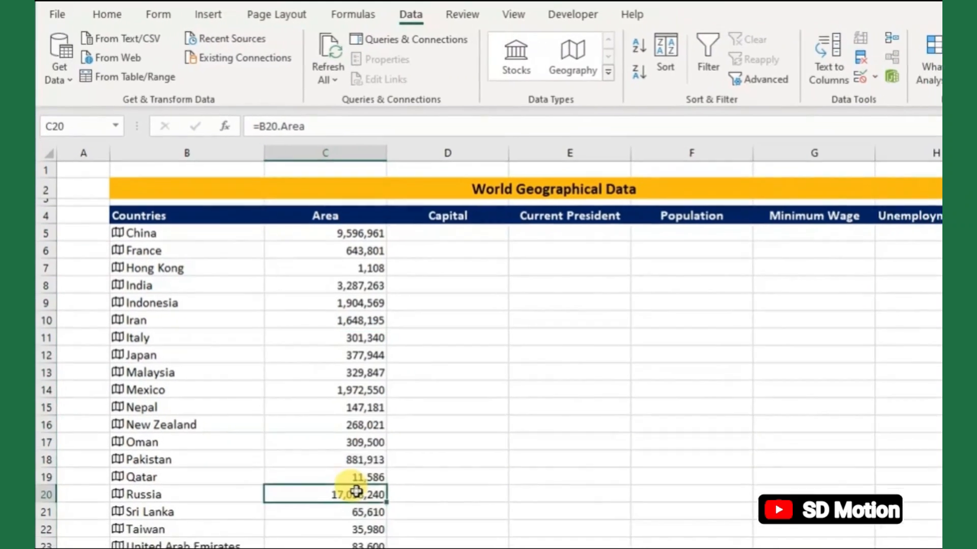
- Enter =B5.[Capital/Major City] in cell D5 and fill the formula down the Capital column for all countries
{"action": "left_click", "coordinate": [475, 237]}
{"action": "type", "text": "="}
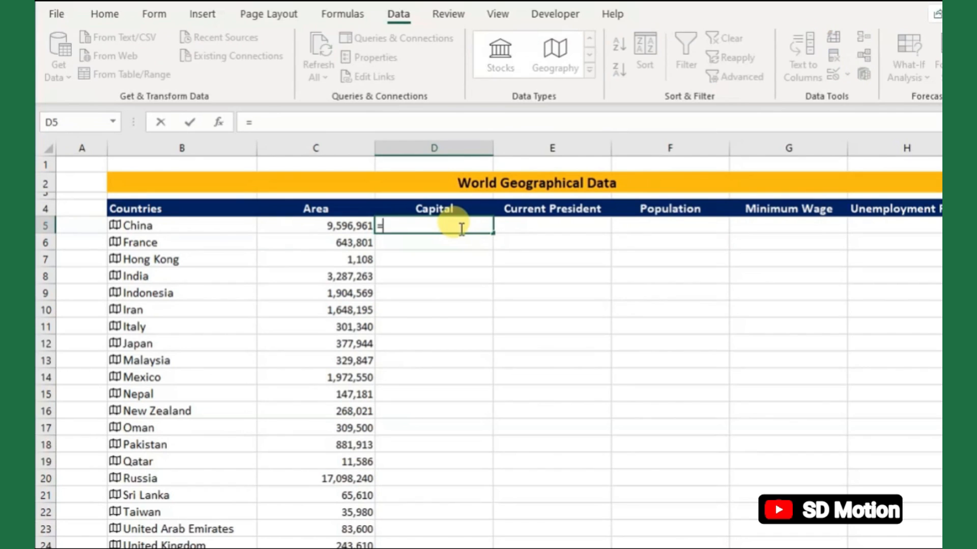
{"action": "left_click", "coordinate": [153, 222]}
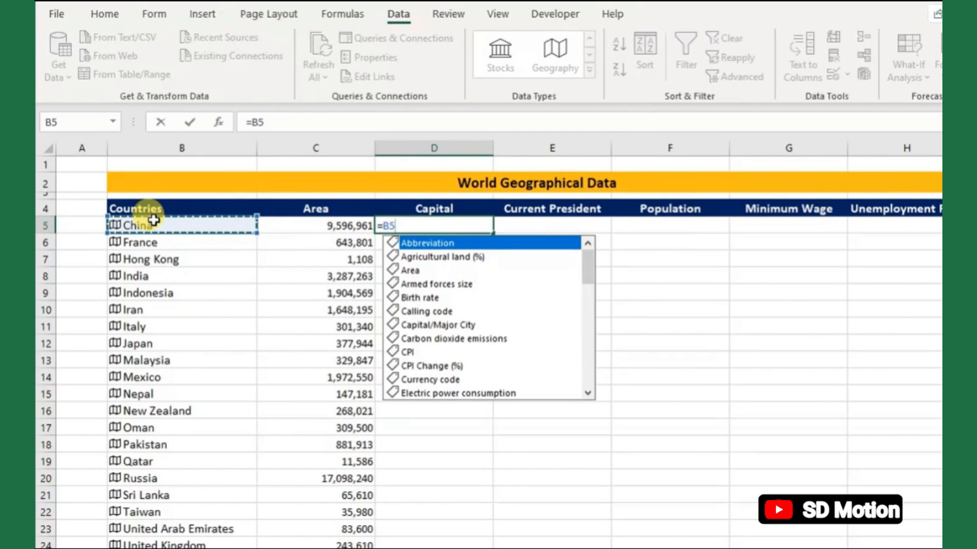
{"action": "type", "text": "."}
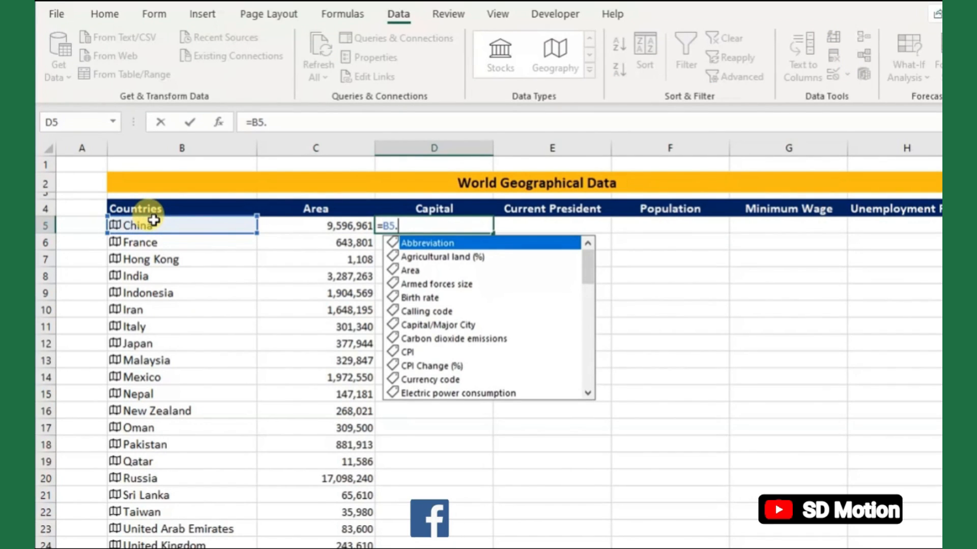
{"action": "type", "text": "ca"}
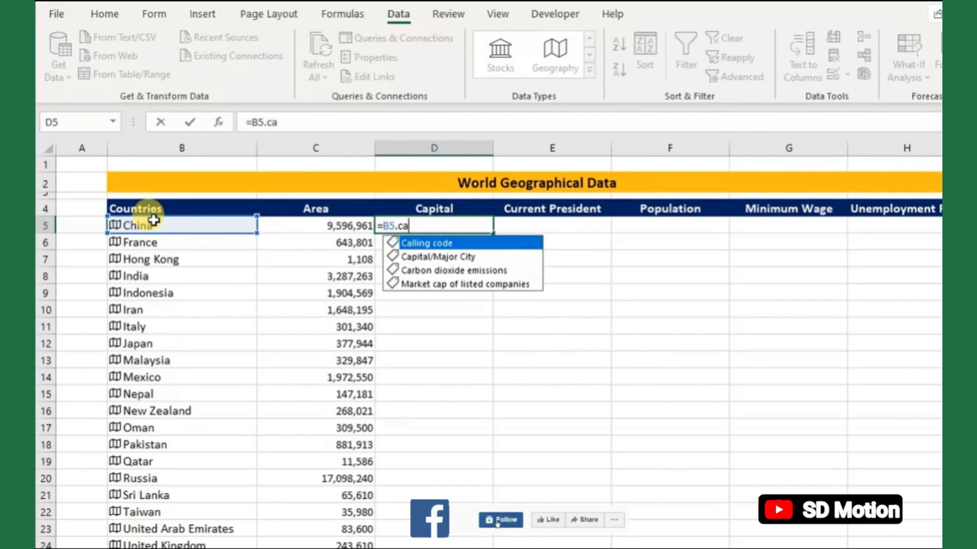
{"action": "key", "text": "Down"}
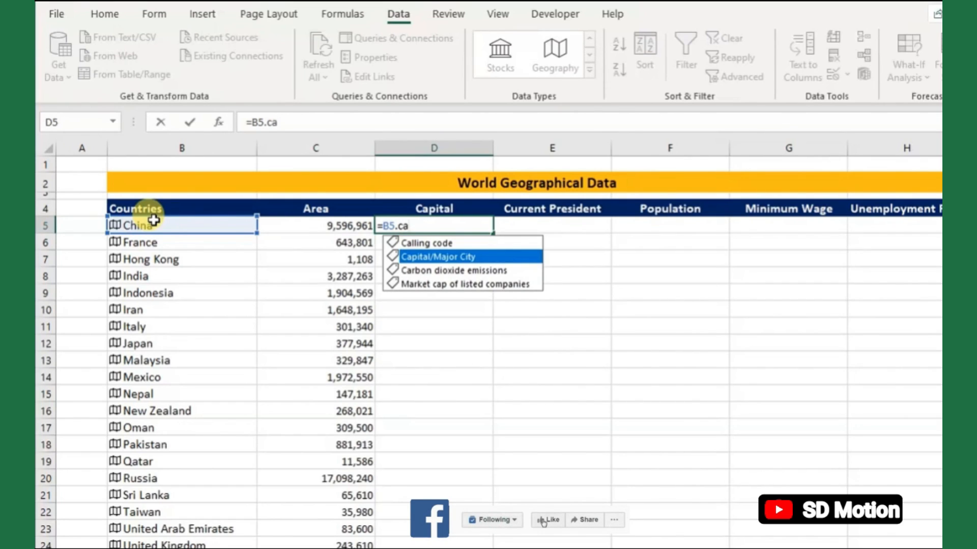
{"action": "key", "text": "Tab"}
{"action": "key", "text": "Return"}
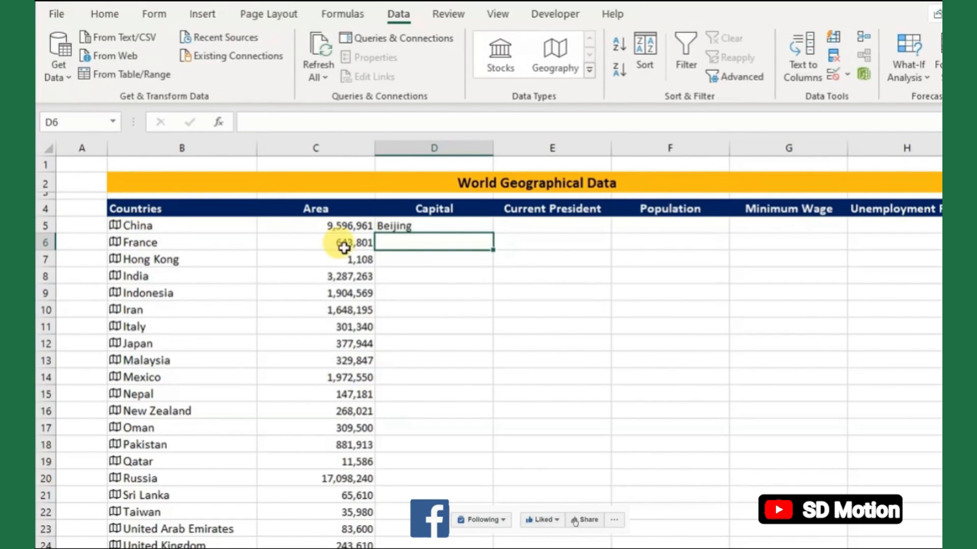
{"action": "left_click", "coordinate": [432, 226]}
{"action": "double_click", "coordinate": [488, 233]}
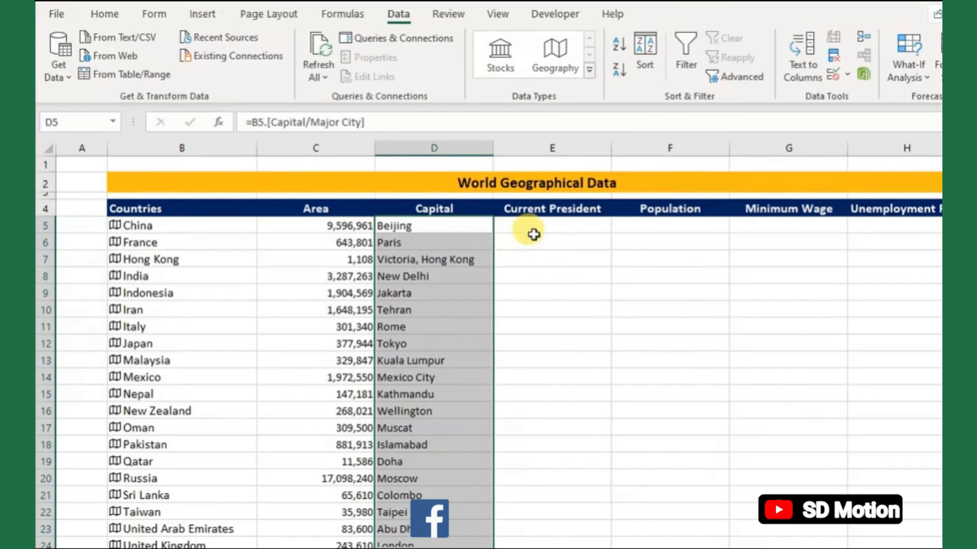
- Enter =B5.[Leader(s)] in cell E5 and fill the formula down the Current President column for all countries
{"action": "left_click", "coordinate": [550, 223]}
{"action": "type", "text": "=B5."}
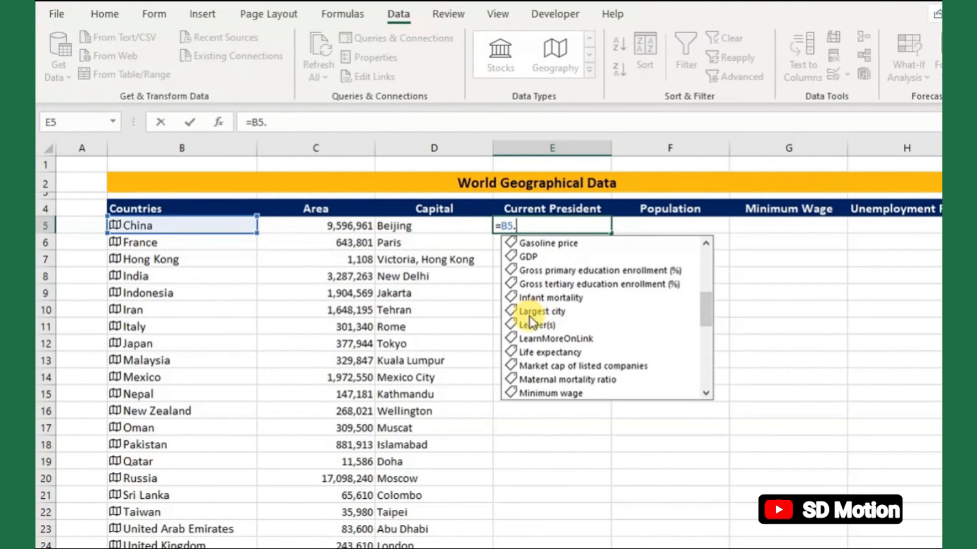
{"action": "left_click", "coordinate": [532, 323]}
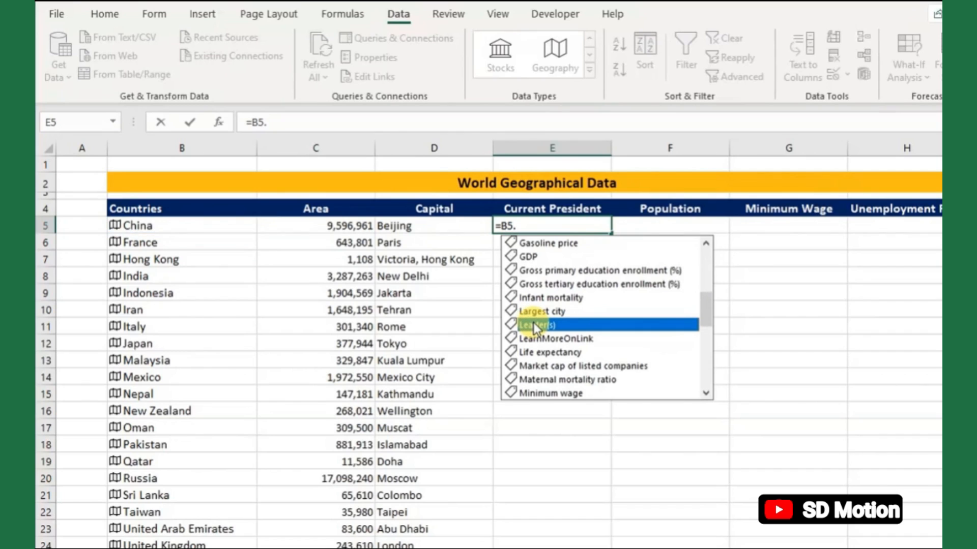
{"action": "double_click", "coordinate": [533, 322]}
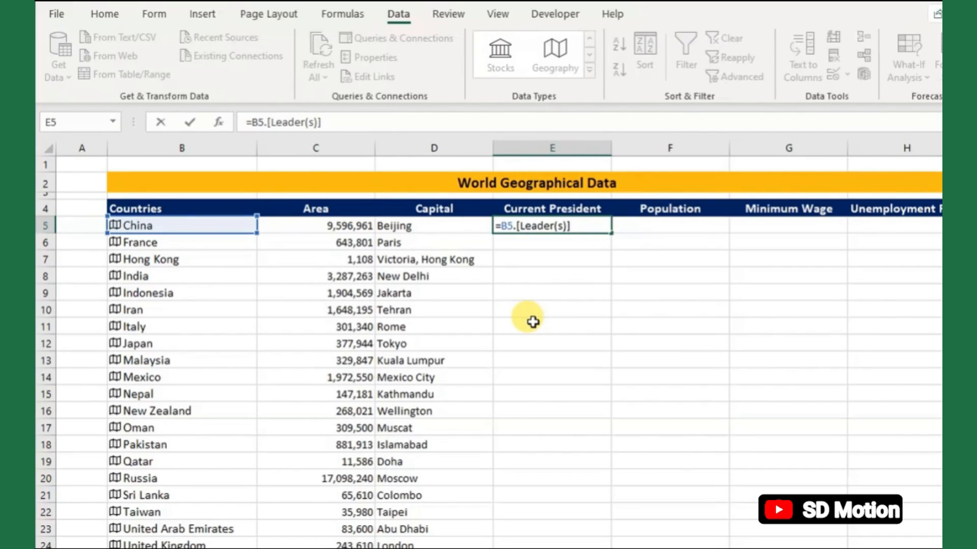
{"action": "key", "text": "Return"}
{"action": "left_click", "coordinate": [601, 226]}
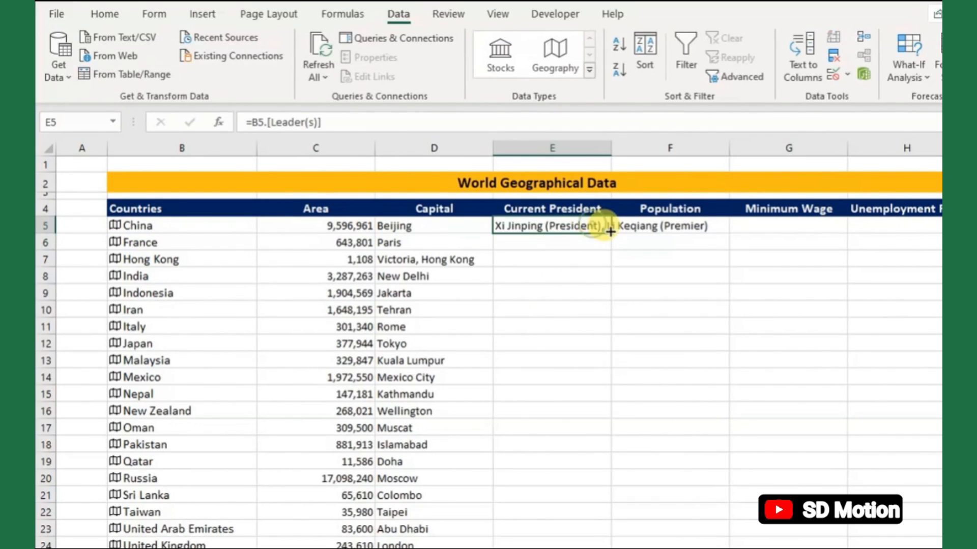
{"action": "double_click", "coordinate": [611, 233]}
{"action": "left_click", "coordinate": [637, 330]}
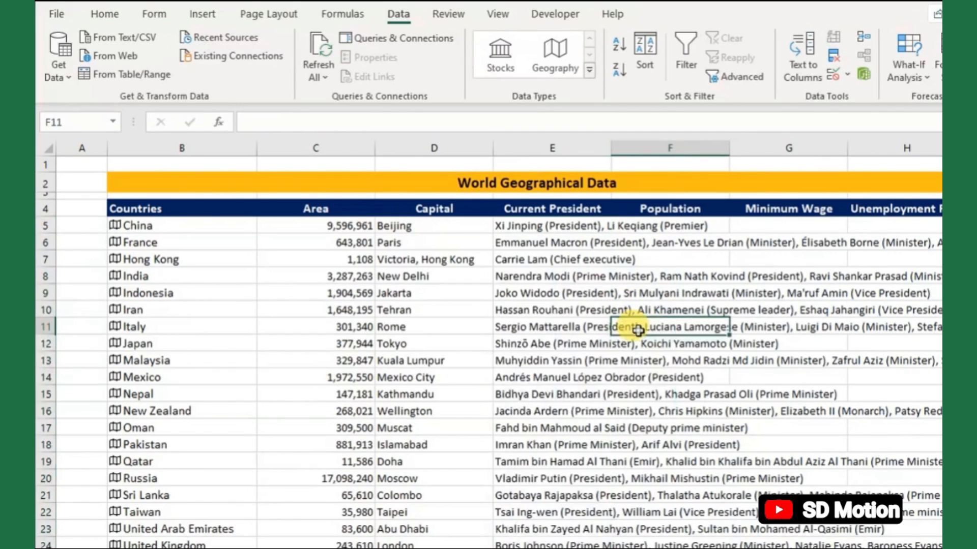
{"action": "left_click_drag", "start_coordinate": [534, 226], "coordinate": [501, 529]}
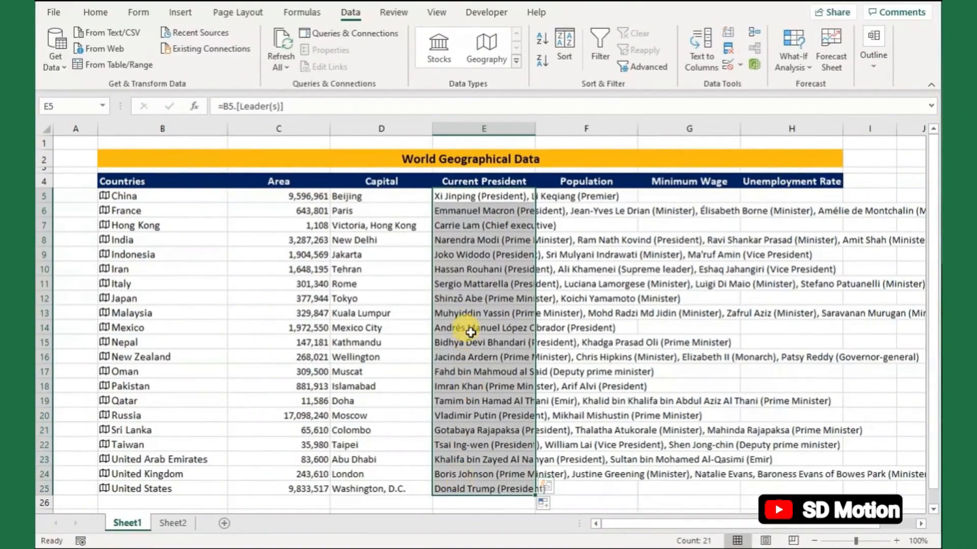
- Enter =B5.Population in cell F5 and fill the formula down the Population column for all countries
{"action": "left_click", "coordinate": [564, 185]}
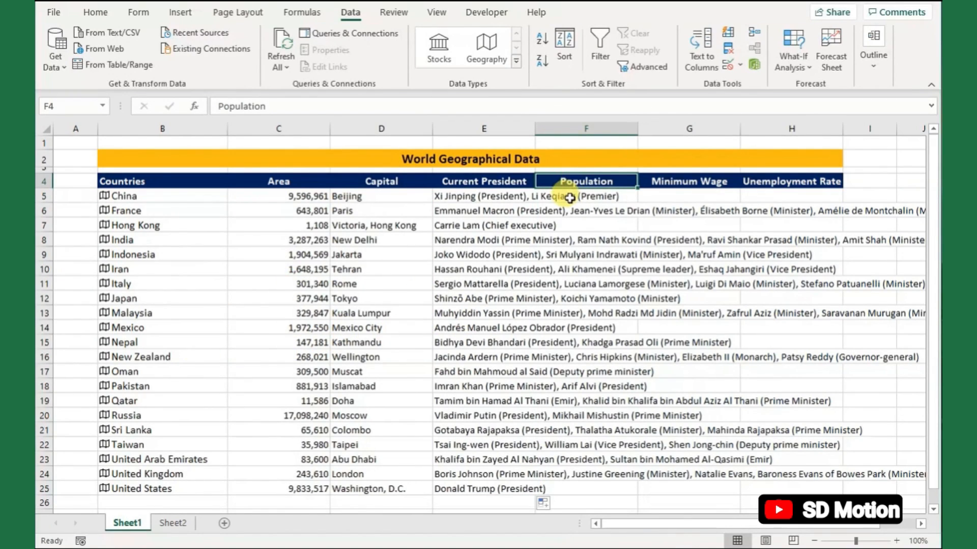
{"action": "left_click", "coordinate": [570, 197]}
{"action": "type", "text": "="}
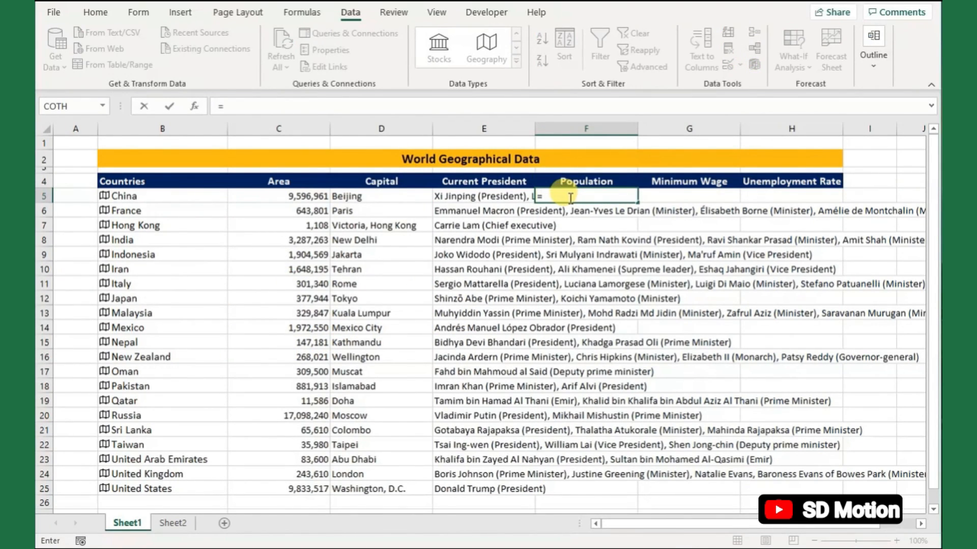
{"action": "left_click", "coordinate": [191, 198]}
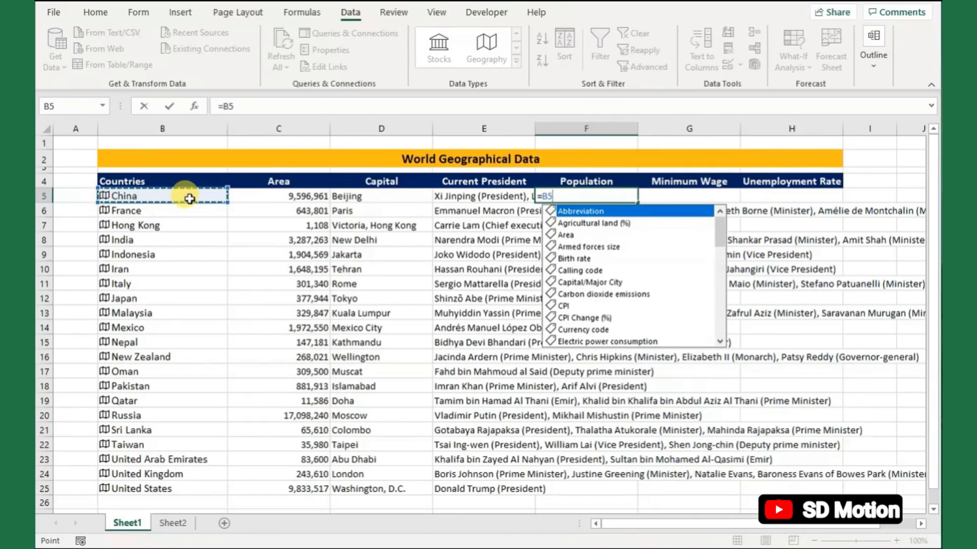
{"action": "type", "text": "po"}
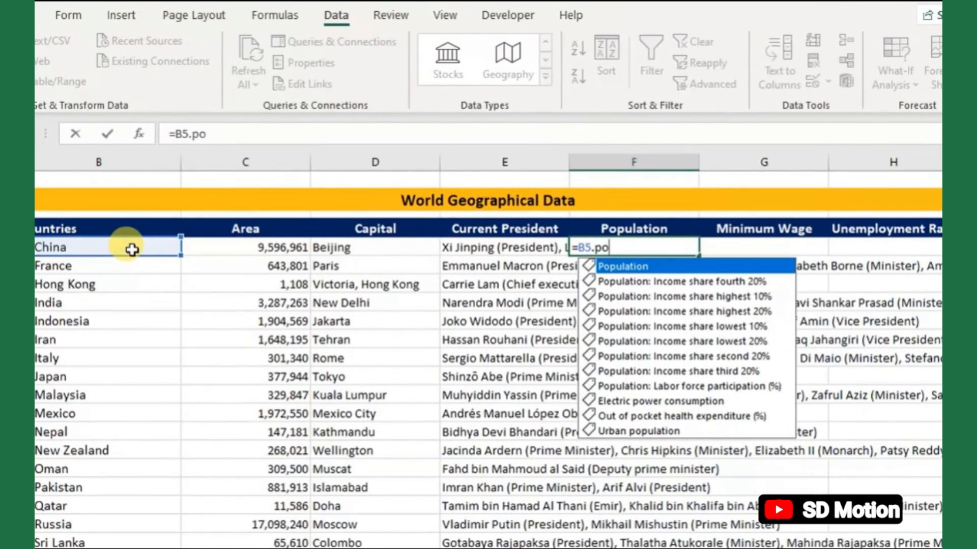
{"action": "key", "text": "Tab"}
{"action": "key", "text": "Return"}
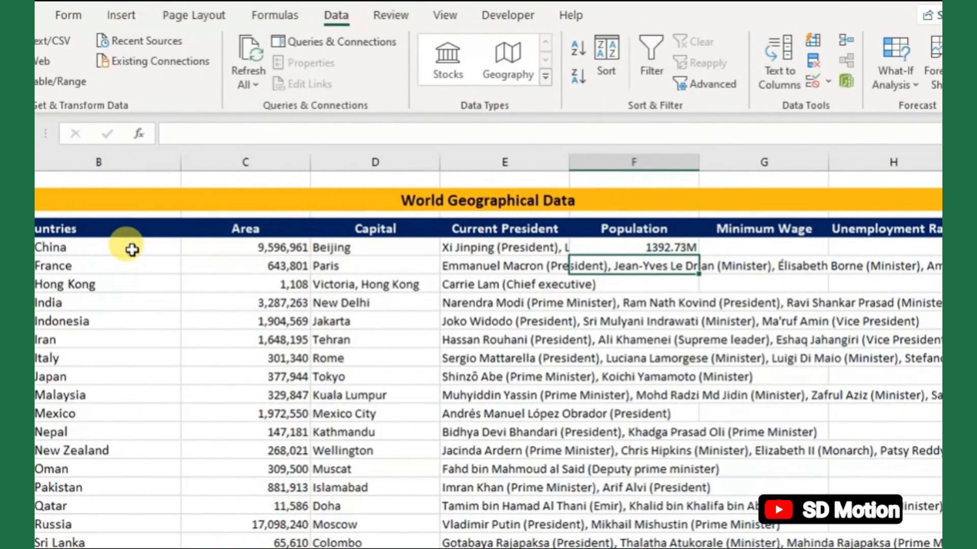
{"action": "left_click", "coordinate": [617, 248]}
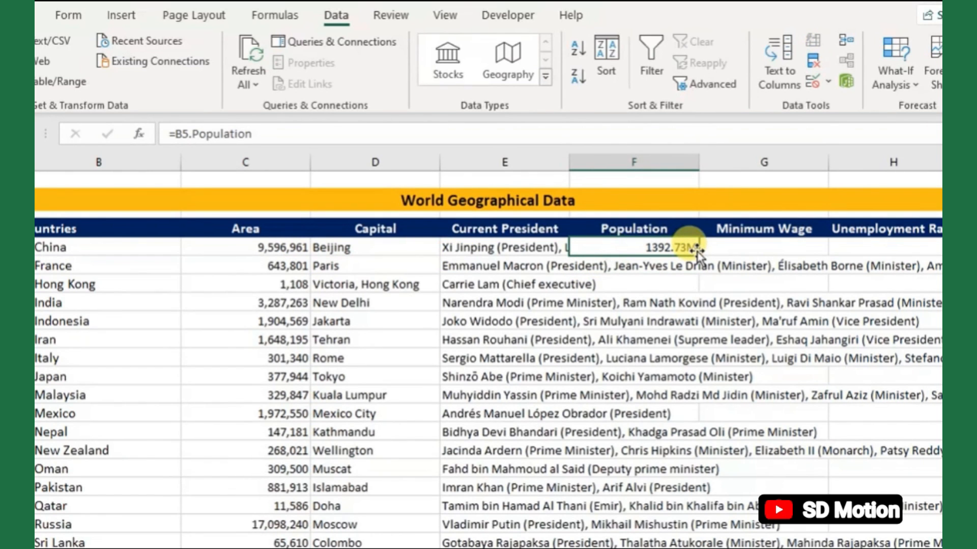
{"action": "double_click", "coordinate": [697, 258]}
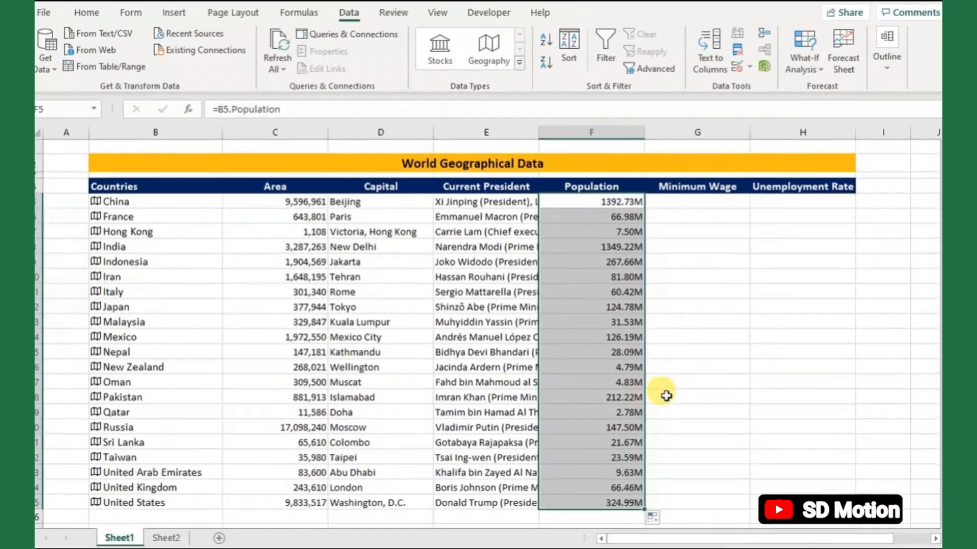
- Fill the Minimum Wage range G5:G25 in one go with the formula =B5.[Minimum wage]
{"action": "left_click", "coordinate": [727, 487]}
{"action": "left_click_drag", "start_coordinate": [681, 202], "coordinate": [674, 484]}
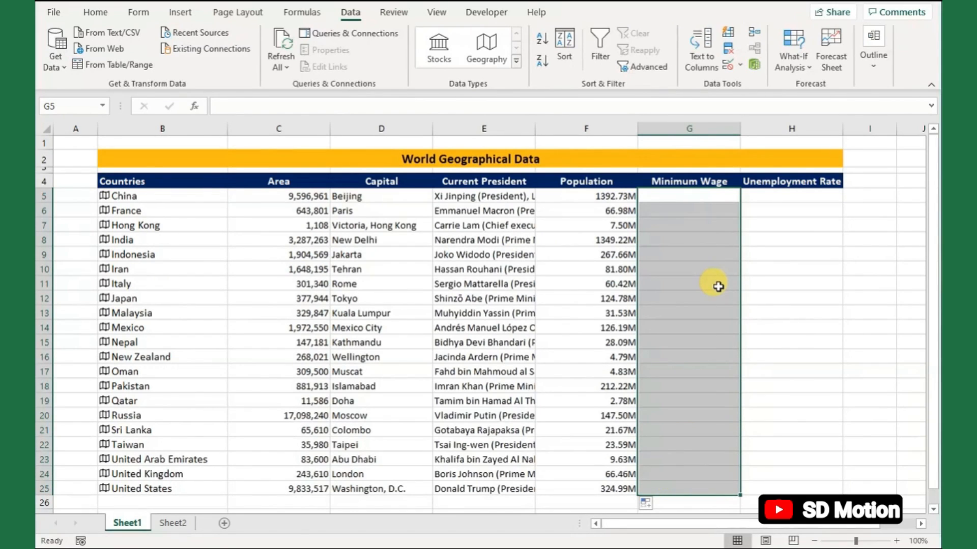
{"action": "type", "text": "="}
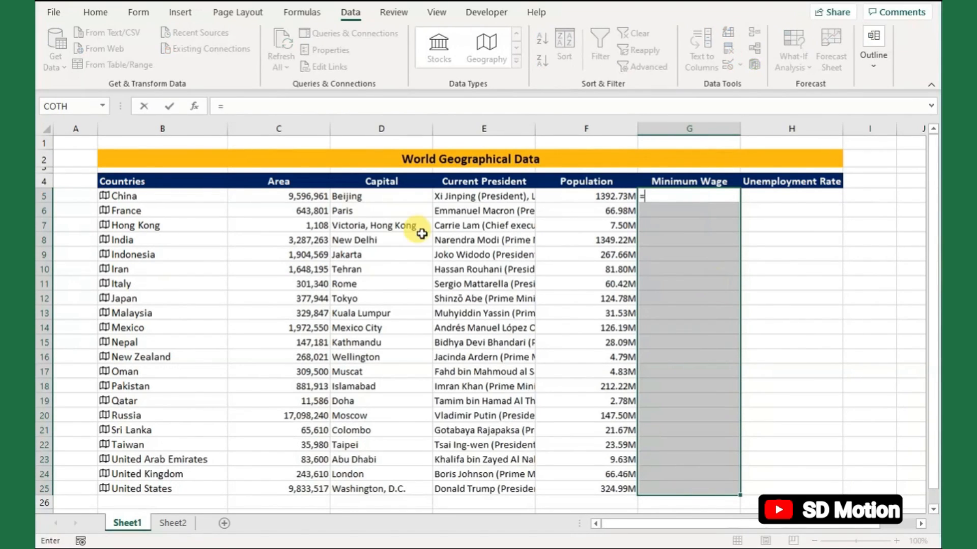
{"action": "left_click", "coordinate": [182, 197]}
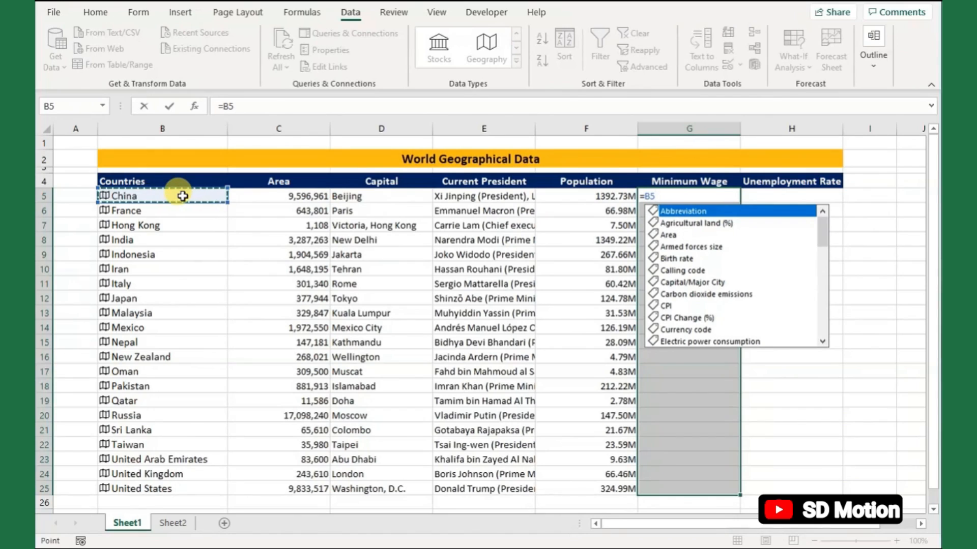
{"action": "type", "text": ".mi"}
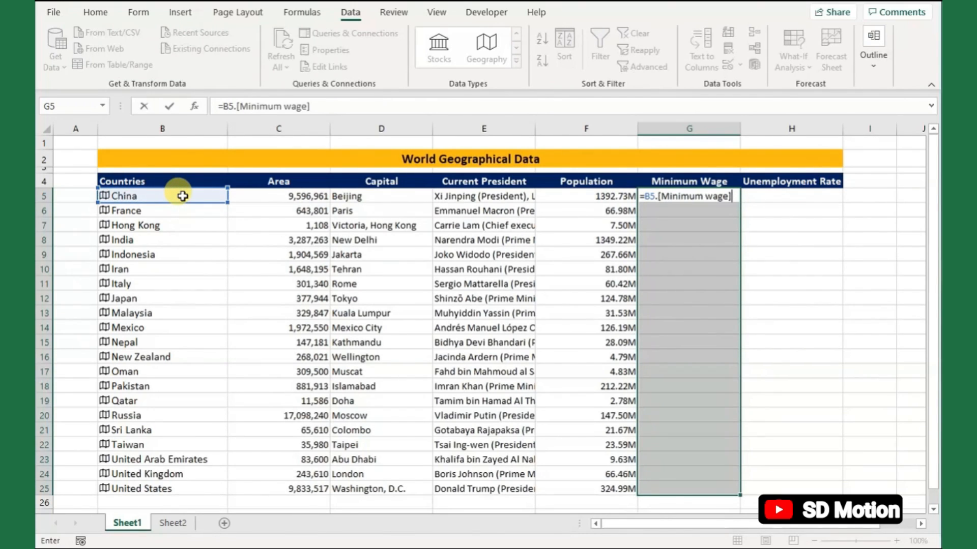
{"action": "key", "text": "ctrl+Return"}
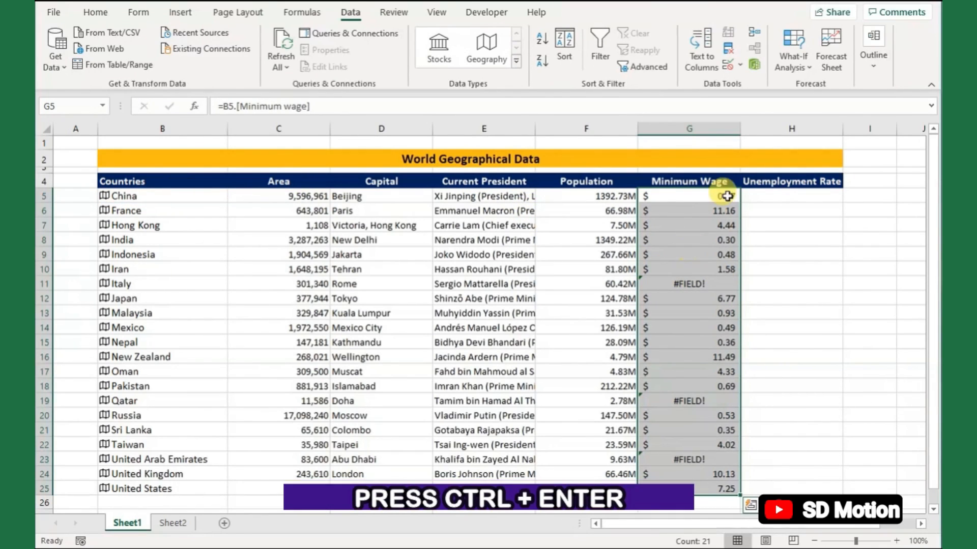
- Fill the Unemployment Rate range H5:H25 in one go with the formula =B5.[Unemployment rate]
{"action": "left_click", "coordinate": [772, 198]}
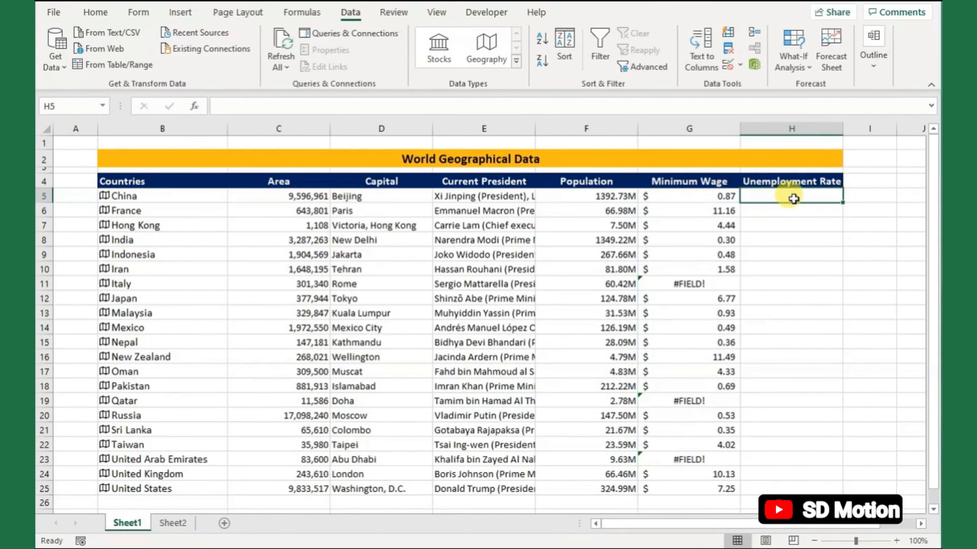
{"action": "left_click_drag", "start_coordinate": [794, 198], "coordinate": [761, 484]}
{"action": "type", "text": "="}
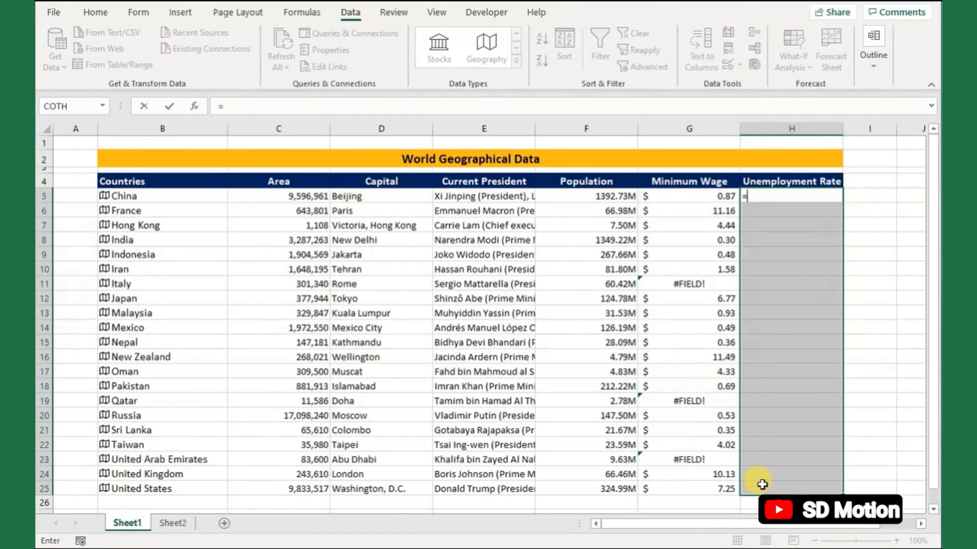
{"action": "left_click", "coordinate": [180, 196]}
{"action": "type", "text": ".un"}
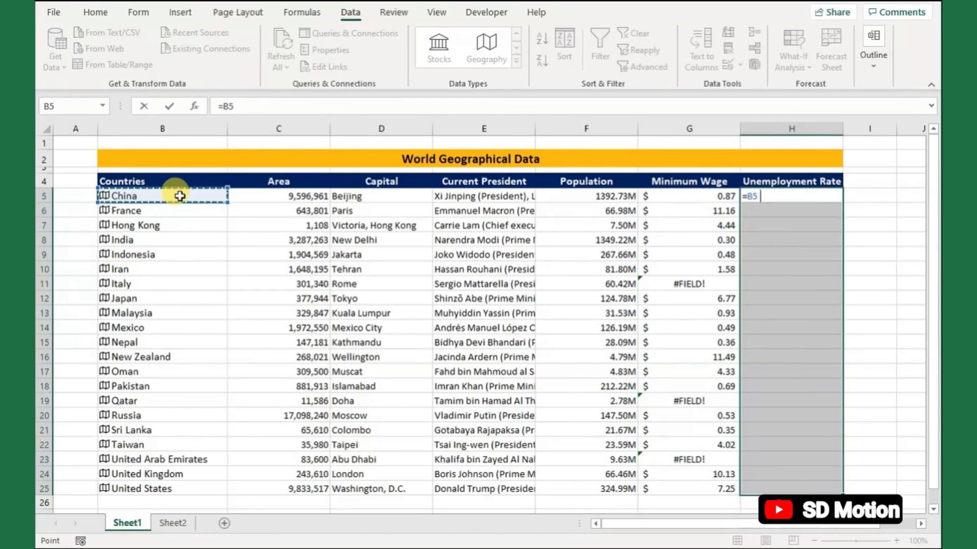
{"action": "key", "text": "Tab"}
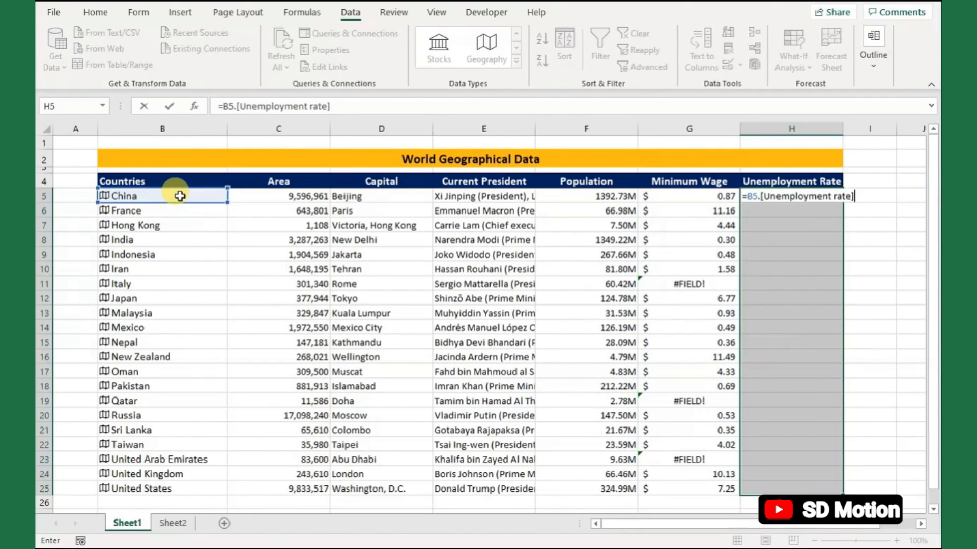
{"action": "key", "text": "ctrl+Return"}
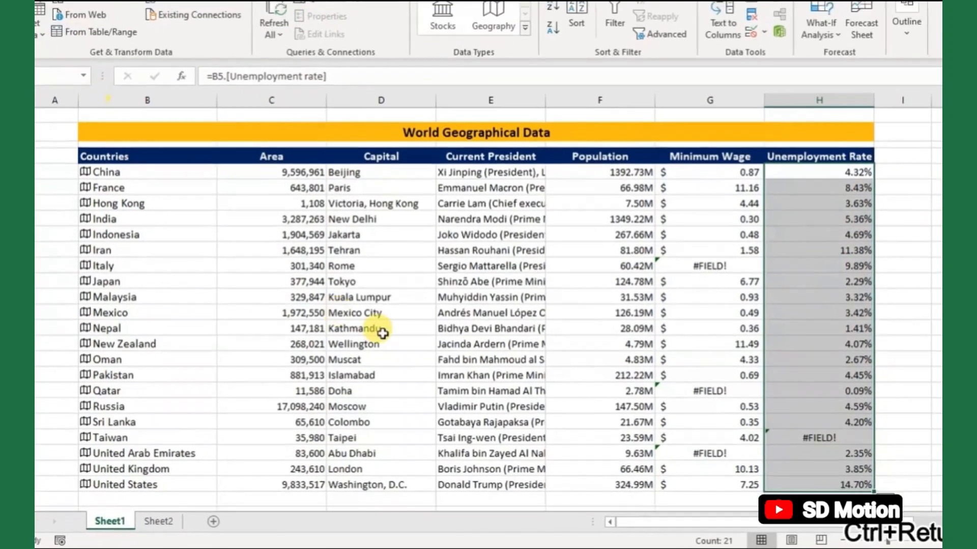
{"action": "left_click", "coordinate": [402, 343]}
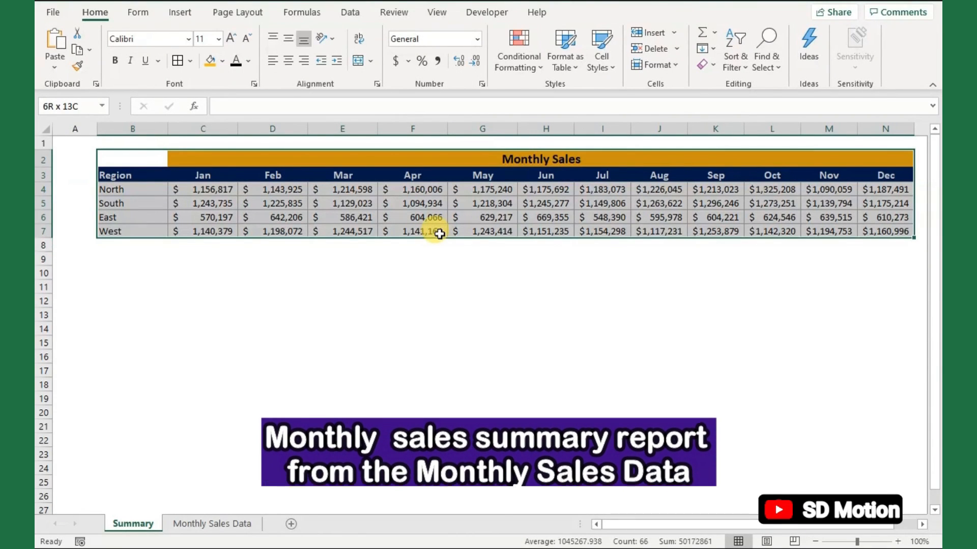
- Examine the Monthly Sales Data sheet and the SUMIFS formulas behind North's January to April totals on the Summary sheet
{"action": "left_click", "coordinate": [223, 524]}
{"action": "left_click", "coordinate": [87, 176]}
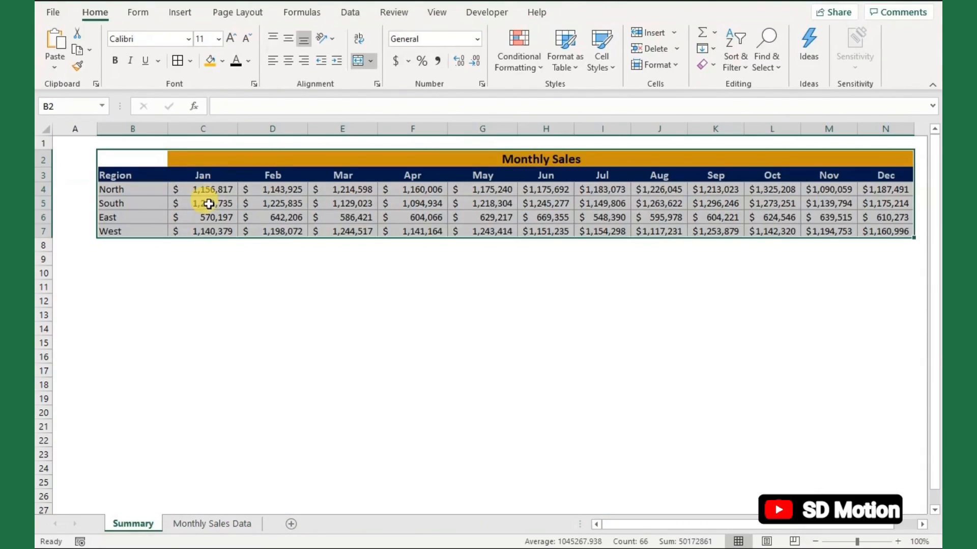
{"action": "left_click", "coordinate": [206, 185]}
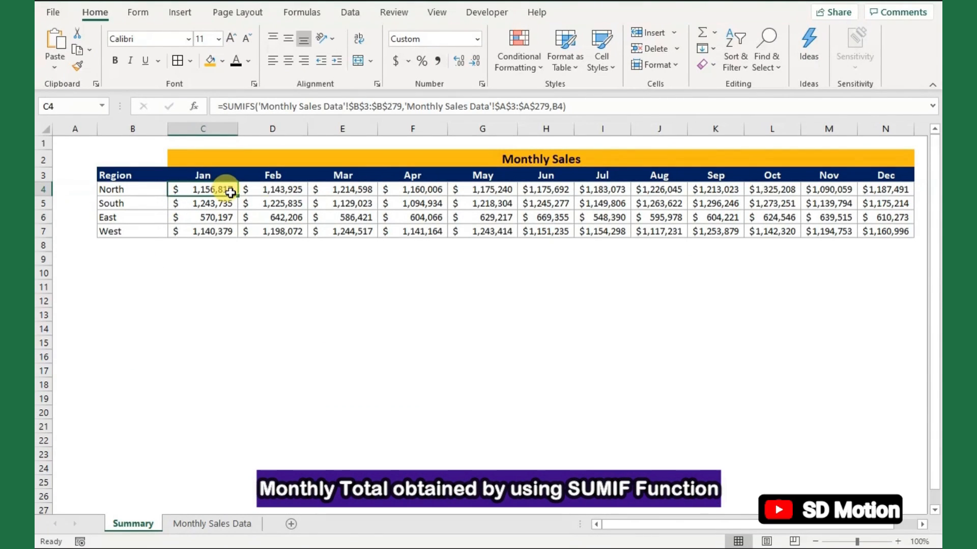
{"action": "left_click", "coordinate": [293, 185]}
{"action": "left_click", "coordinate": [342, 196]}
{"action": "left_click", "coordinate": [413, 188]}
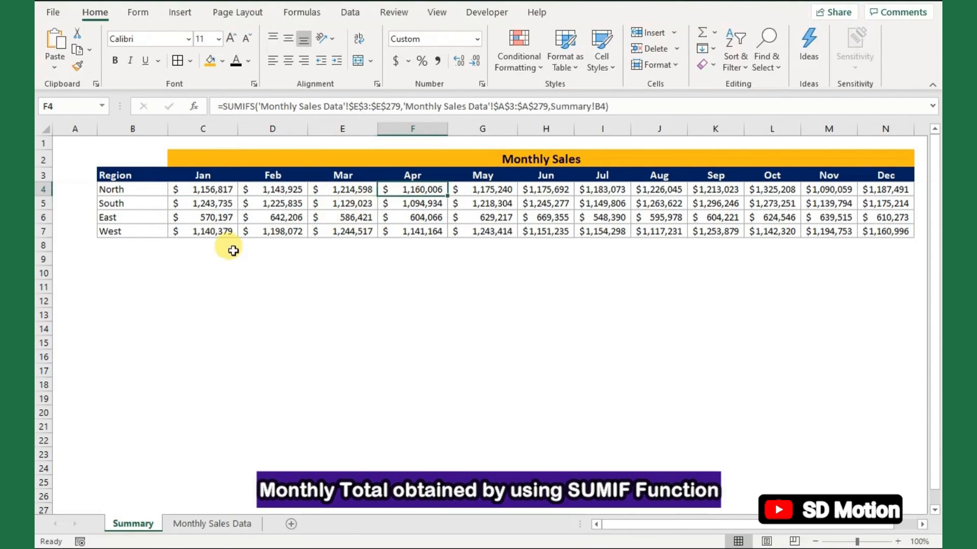
{"action": "left_click", "coordinate": [160, 257]}
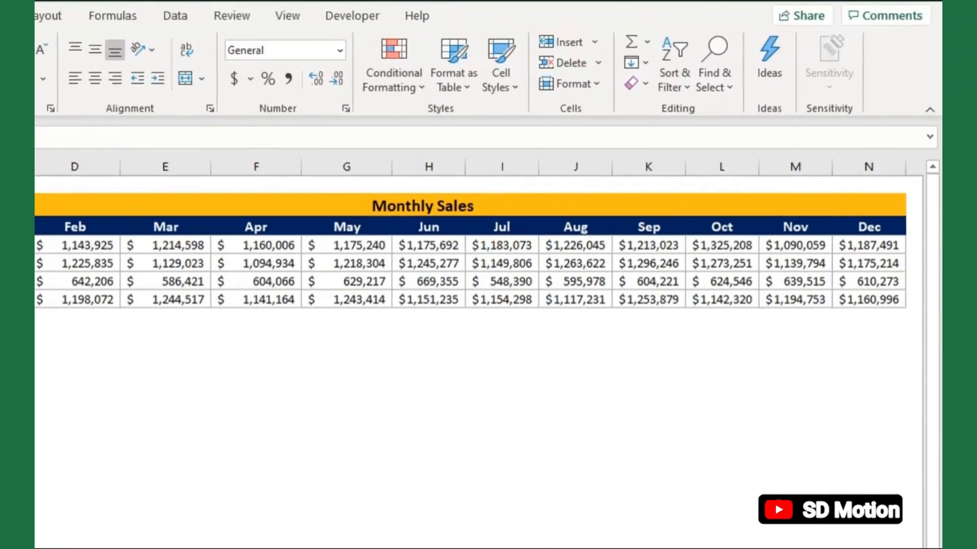
- Insert a check box form control beside the North row in column A of the Summary sheet
{"action": "left_click", "coordinate": [319, 26]}
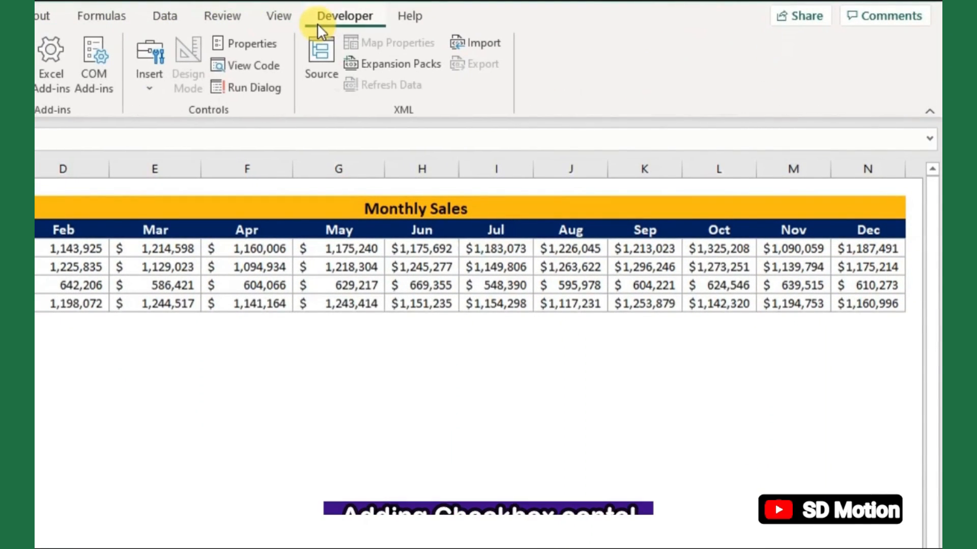
{"action": "left_click", "coordinate": [151, 88]}
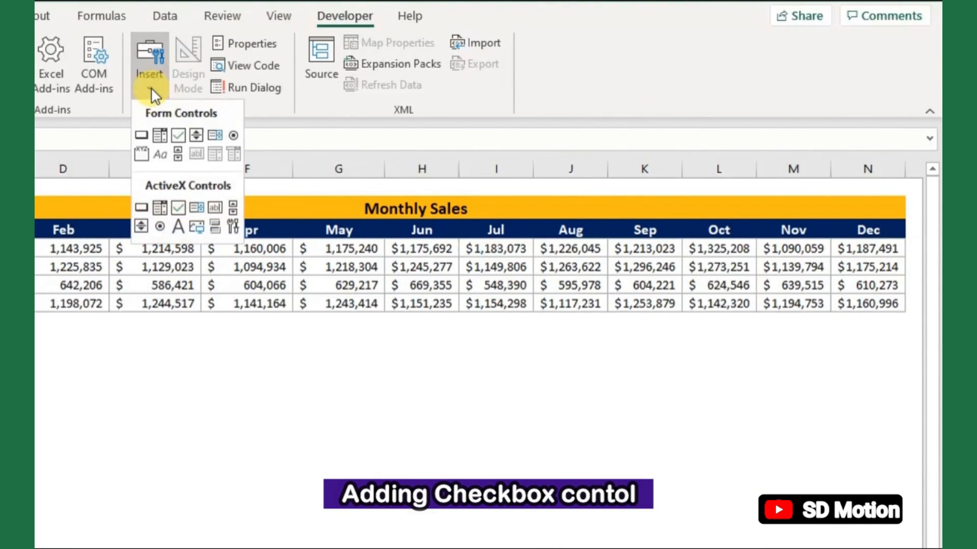
{"action": "left_click", "coordinate": [184, 136]}
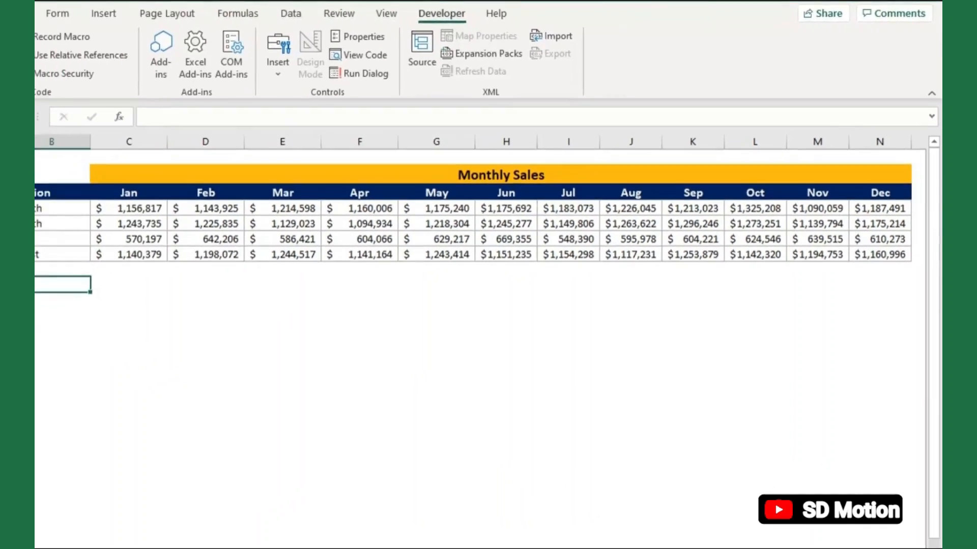
{"action": "left_click", "coordinate": [60, 185]}
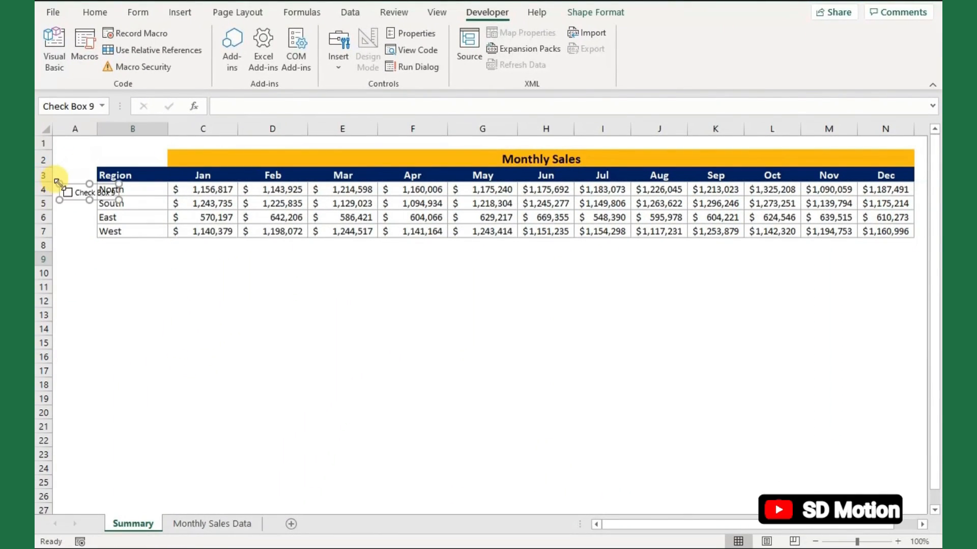
- Delete the caption text of the new check box so only the box remains
{"action": "left_click", "coordinate": [108, 192]}
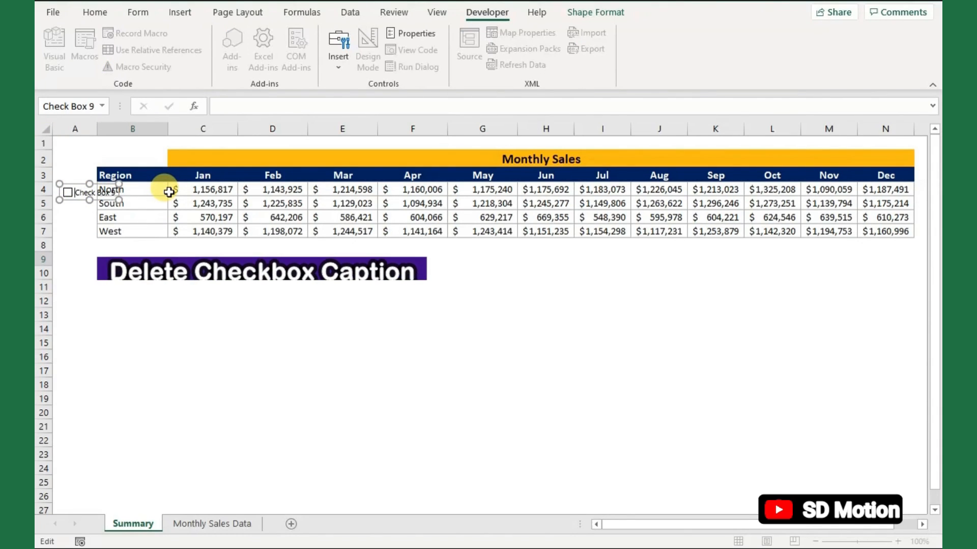
{"action": "key", "text": "Delete"}
{"action": "key", "text": "Delete"}
{"action": "key", "text": "Delete"}
{"action": "key", "text": "Delete"}
{"action": "key", "text": "Delete"}
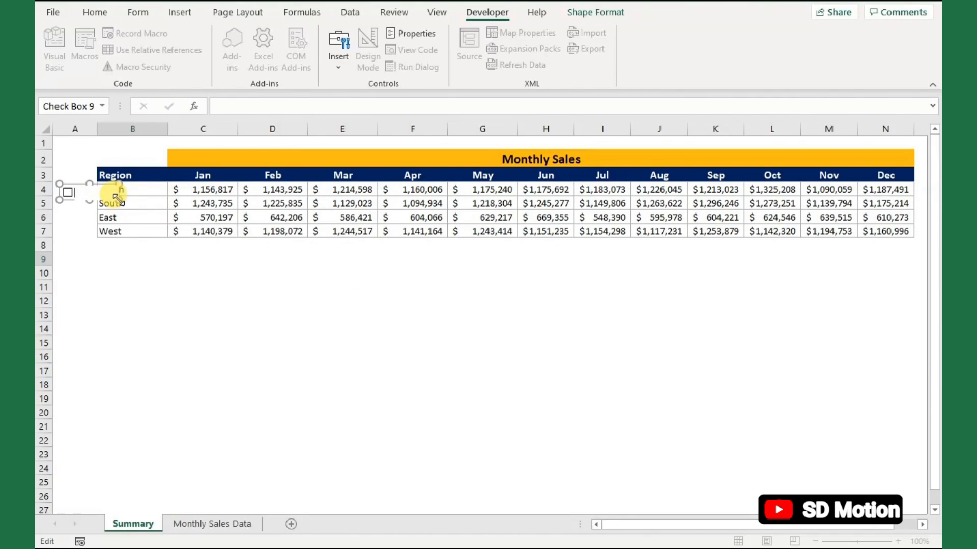
- Fit the check box to cell A4 and place copies of it in A5, A6 and A7 beside the other regions
{"action": "left_click_drag", "start_coordinate": [94, 197], "coordinate": [70, 238]}
{"action": "key", "text": "ctrl+c"}
{"action": "key", "text": "ctrl+v"}
{"action": "key", "text": "ctrl+v"}
{"action": "key", "text": "ctrl+v"}
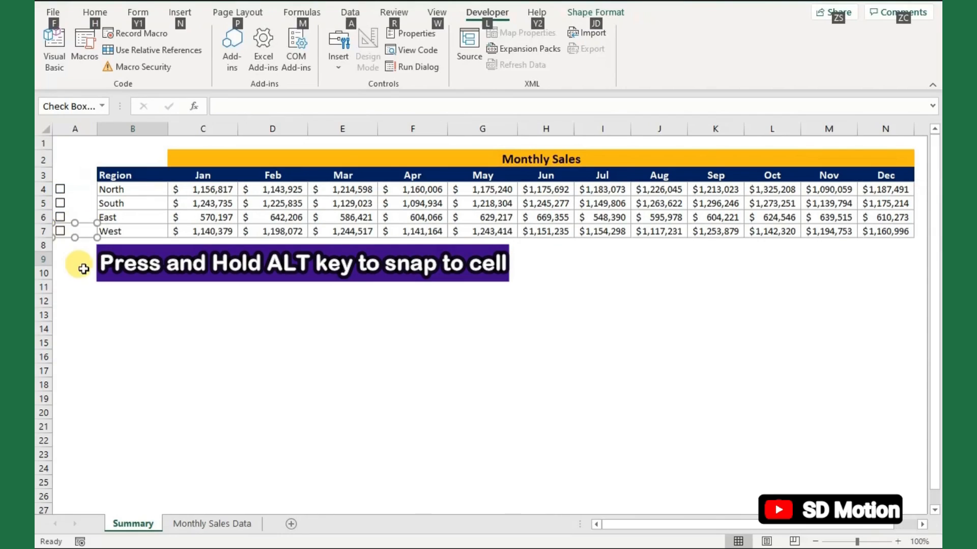
- Link the North check box to cell A4 in its control format settings
{"action": "right_click", "coordinate": [69, 187]}
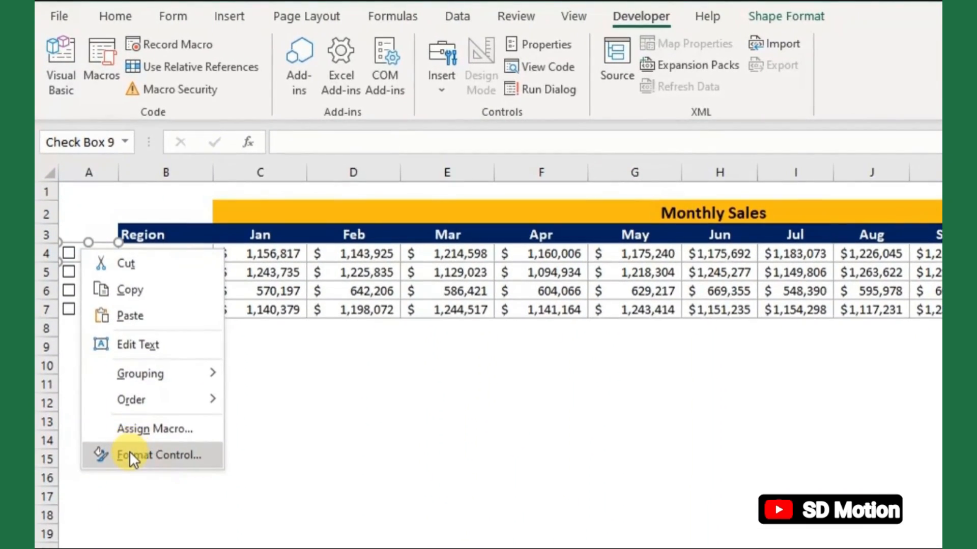
{"action": "left_click", "coordinate": [129, 450]}
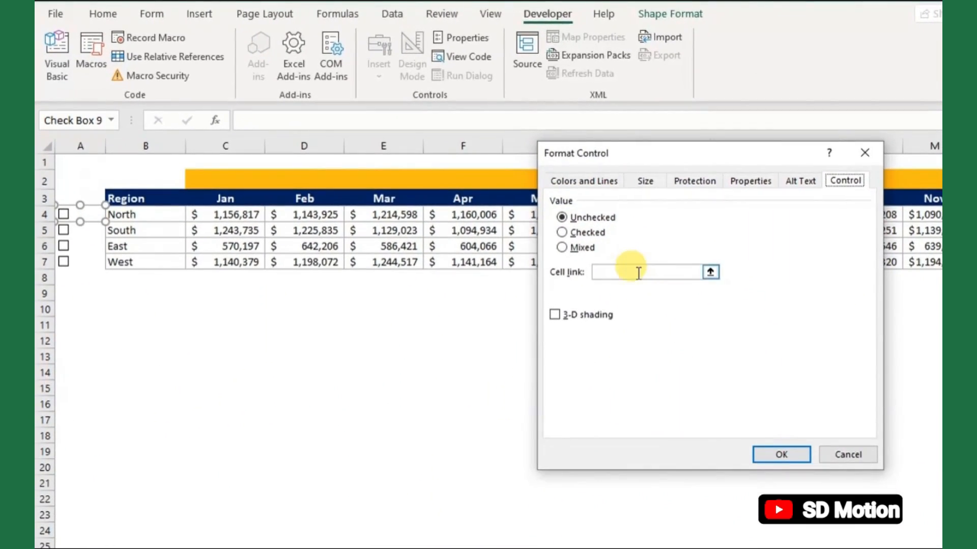
{"action": "left_click", "coordinate": [637, 273]}
{"action": "type", "text": "A"}
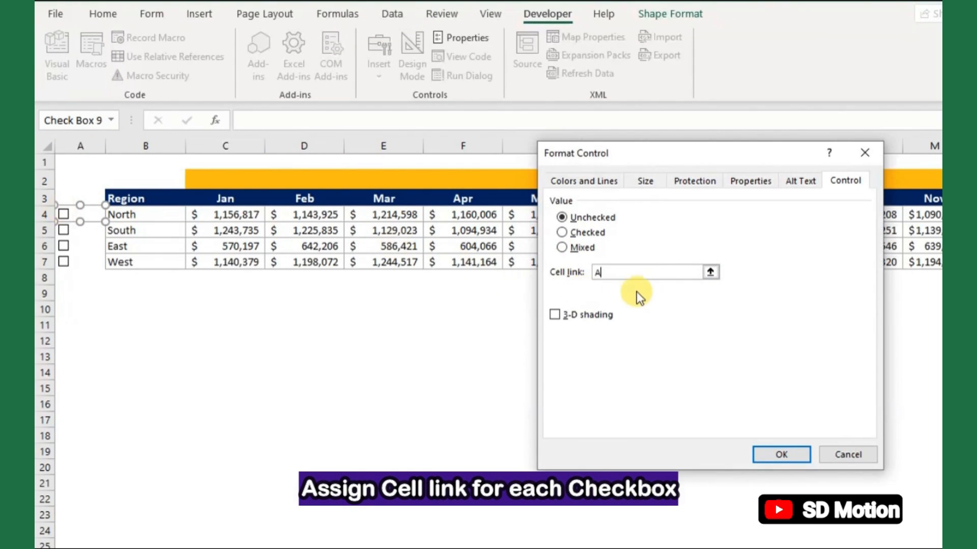
{"action": "type", "text": "4"}
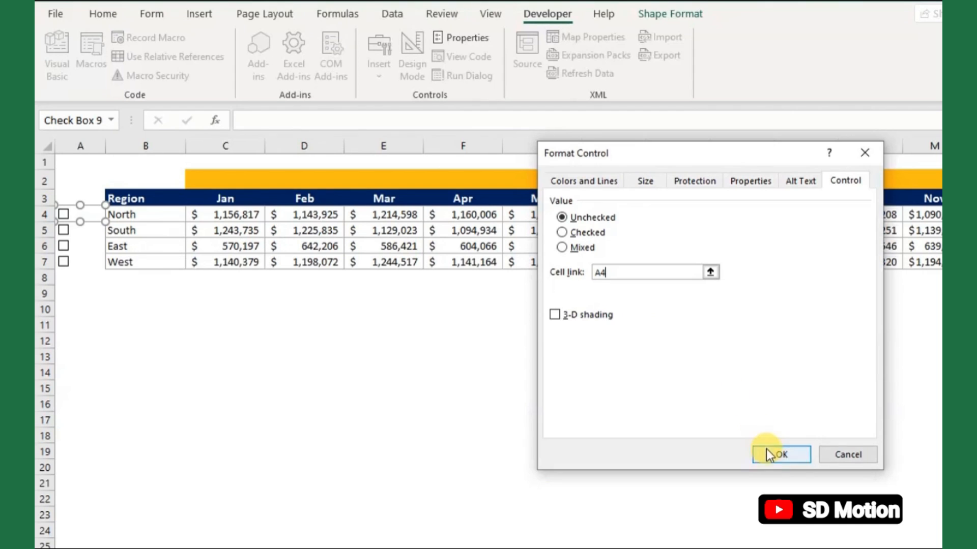
{"action": "left_click", "coordinate": [781, 454]}
- Link the South check box to cell A5 in its control format settings
{"action": "right_click", "coordinate": [60, 232]}
{"action": "left_click", "coordinate": [125, 406]}
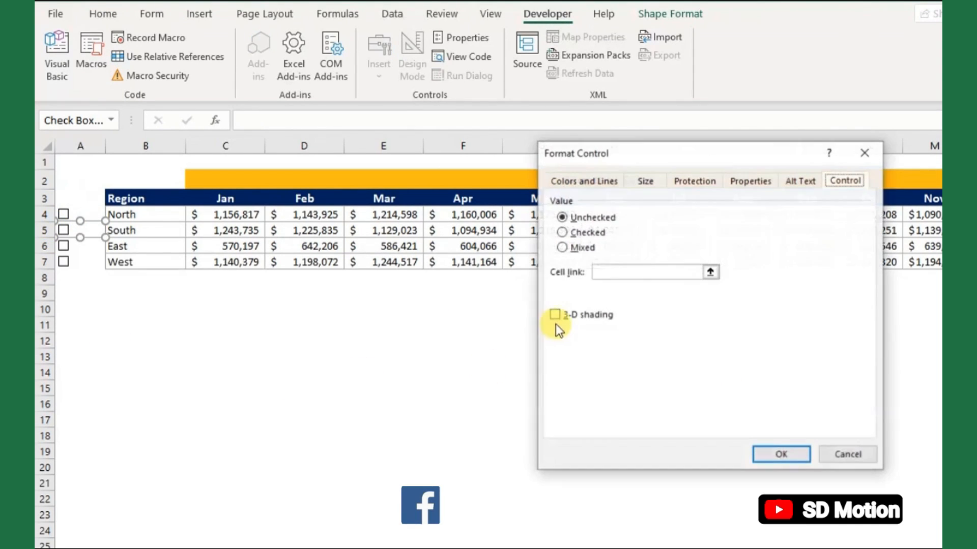
{"action": "left_click", "coordinate": [611, 273]}
{"action": "type", "text": "A5"}
{"action": "left_click", "coordinate": [781, 454]}
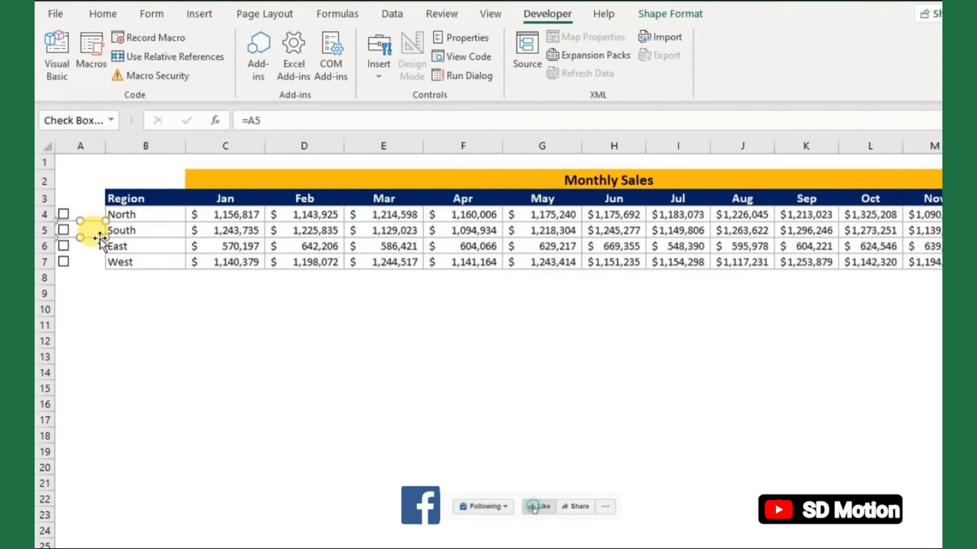
- Link the East check box to cell A6 in its control format settings
{"action": "right_click", "coordinate": [70, 248]}
{"action": "left_click", "coordinate": [143, 483]}
{"action": "left_click", "coordinate": [621, 273]}
{"action": "type", "text": "A6"}
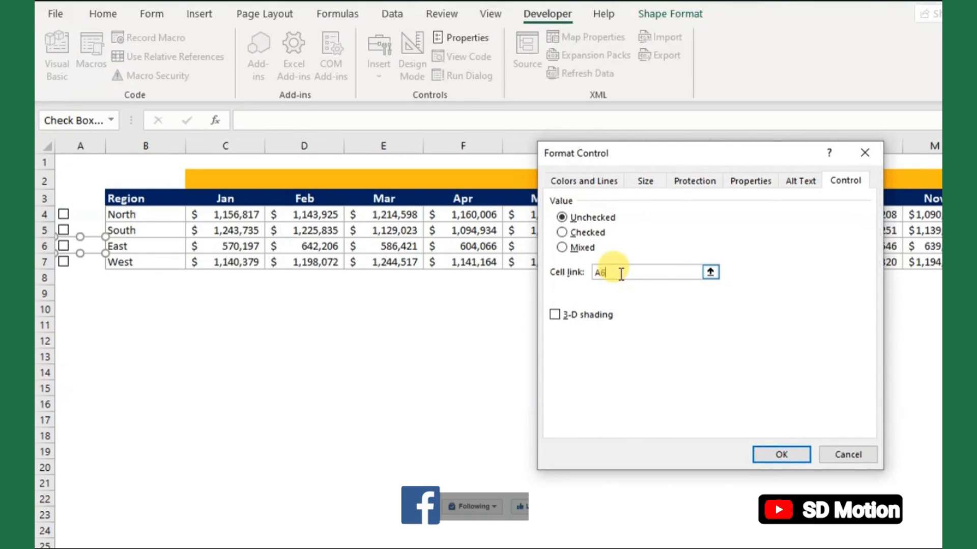
{"action": "left_click", "coordinate": [768, 455]}
- Link the West check box to cell A7 in its control format settings
{"action": "right_click", "coordinate": [71, 262]}
{"action": "left_click", "coordinate": [138, 440]}
{"action": "left_click", "coordinate": [646, 270]}
{"action": "type", "text": "A7"}
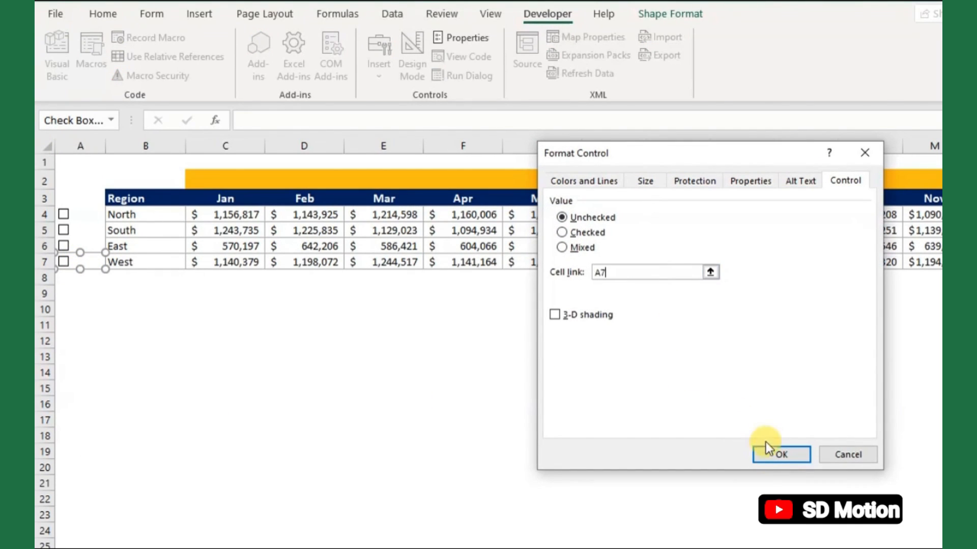
{"action": "left_click", "coordinate": [769, 453]}
- Tick and untick each region's check box to test its linked cell in column A
{"action": "left_click", "coordinate": [64, 214]}
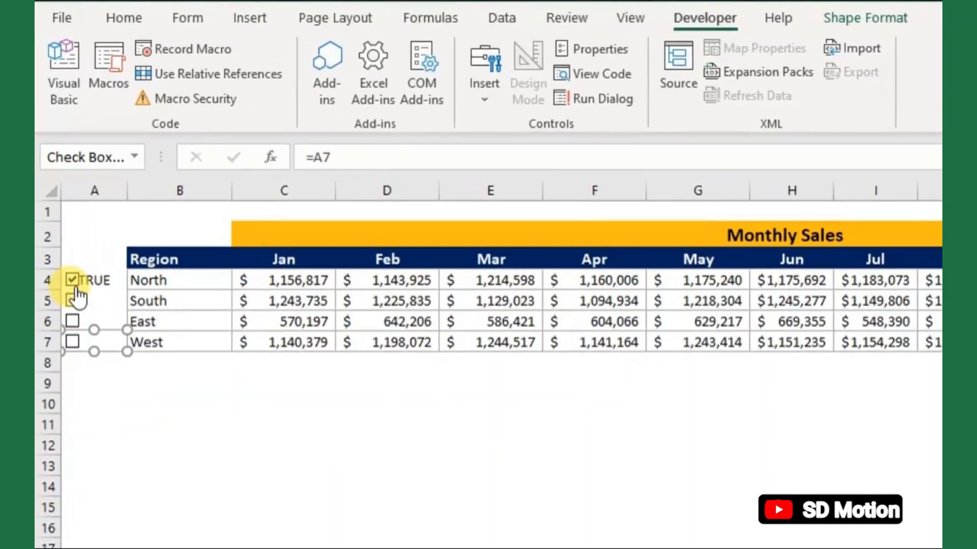
{"action": "left_click", "coordinate": [75, 313]}
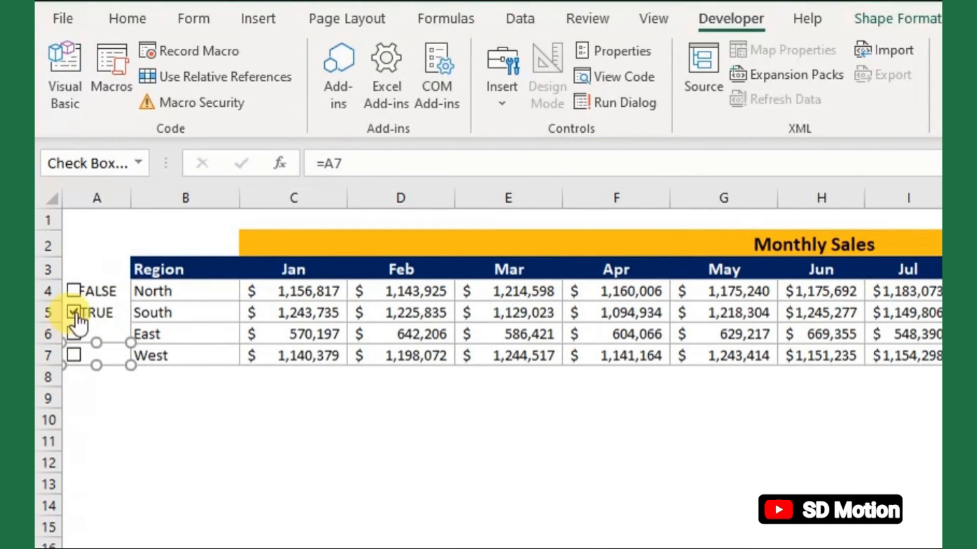
{"action": "left_click", "coordinate": [76, 313]}
{"action": "left_click", "coordinate": [79, 397]}
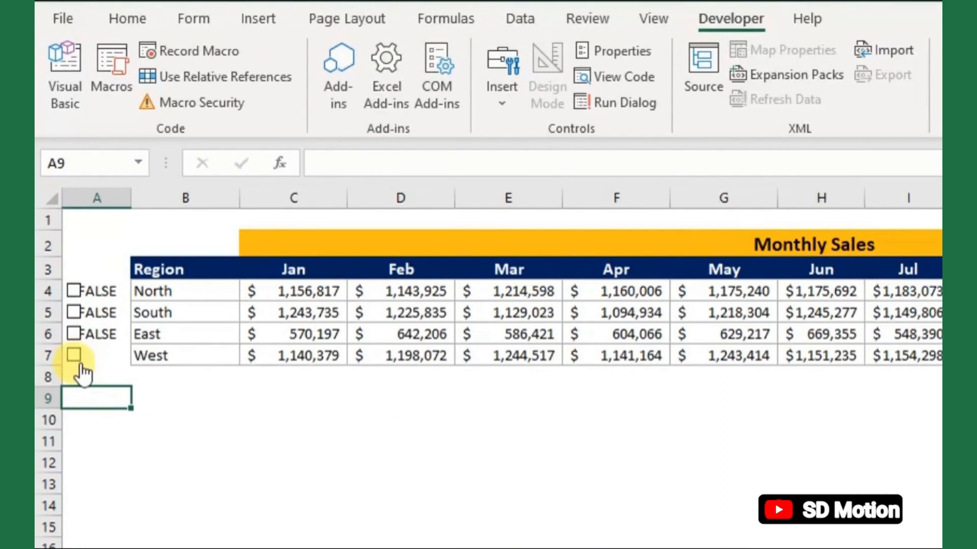
{"action": "left_click", "coordinate": [75, 358]}
{"action": "left_click", "coordinate": [108, 419]}
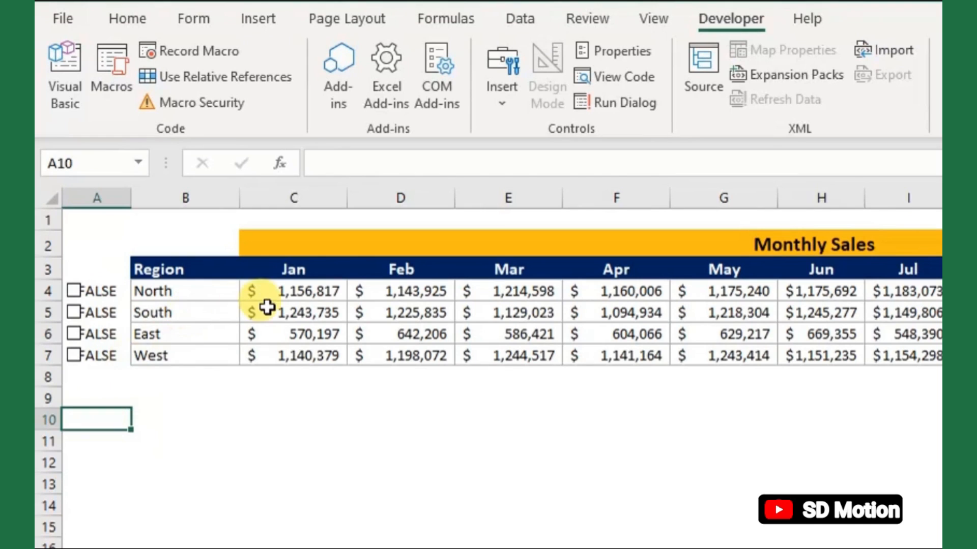
- Wrap the North January SUMIFS formula in C4 in an IF that tests A4=TRUE and otherwise returns 0
{"action": "left_click", "coordinate": [283, 298]}
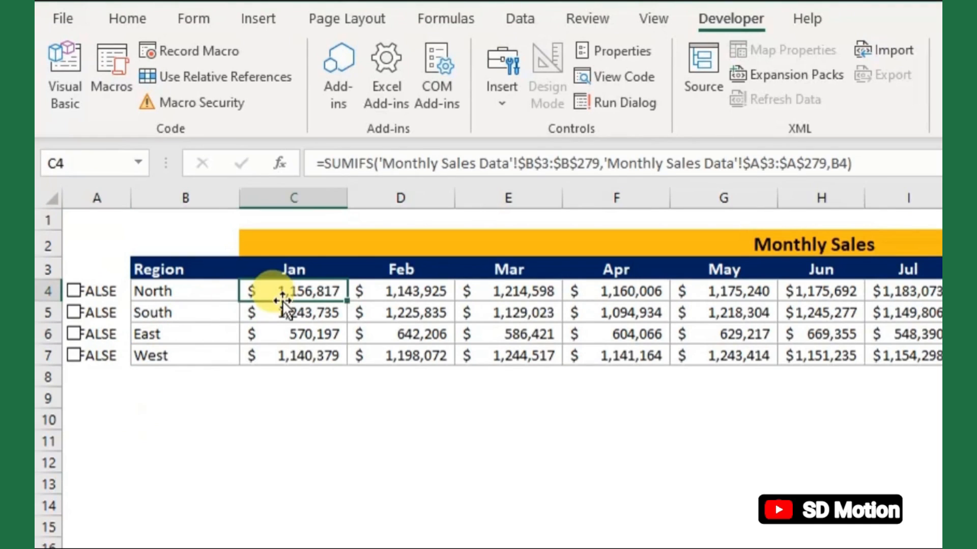
{"action": "left_click", "coordinate": [319, 163]}
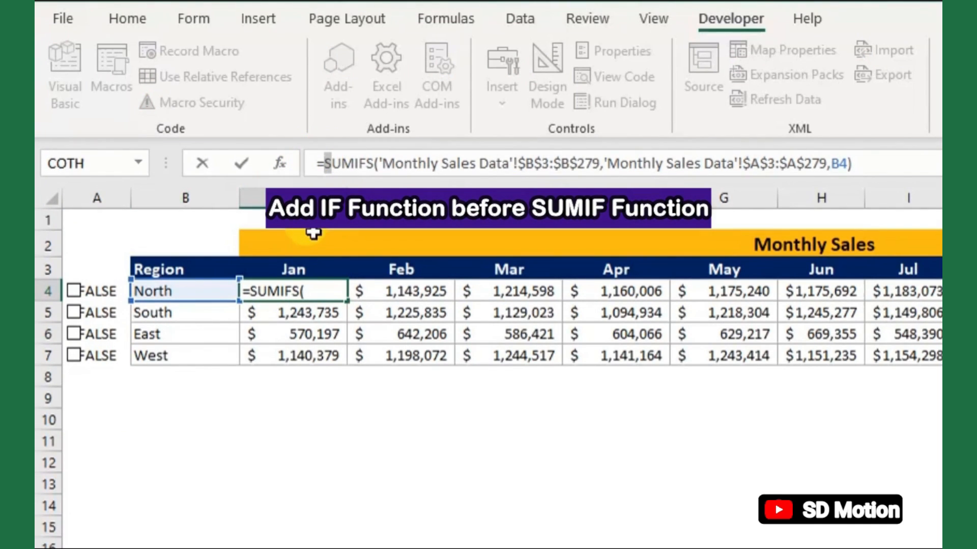
{"action": "type", "text": "if"}
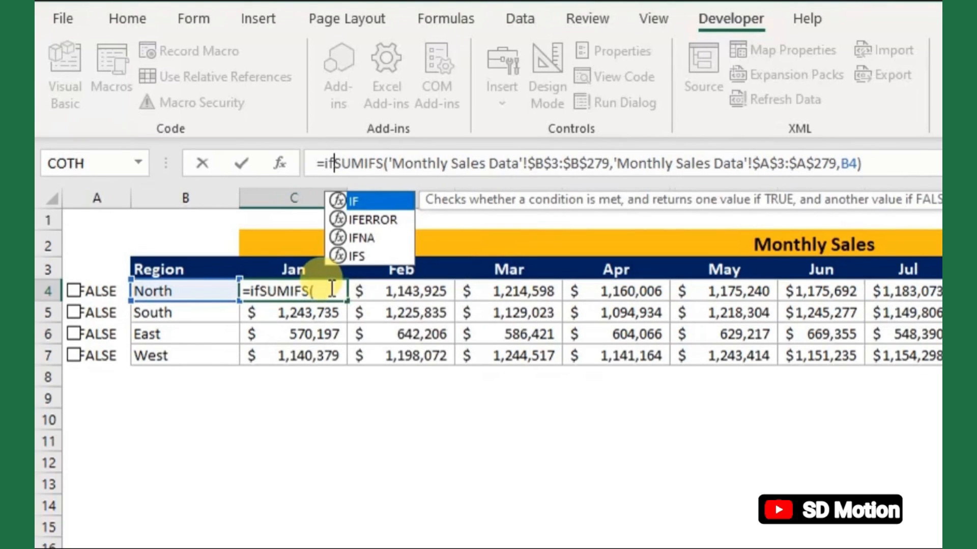
{"action": "key", "text": "Tab"}
{"action": "type", "text": "a4"}
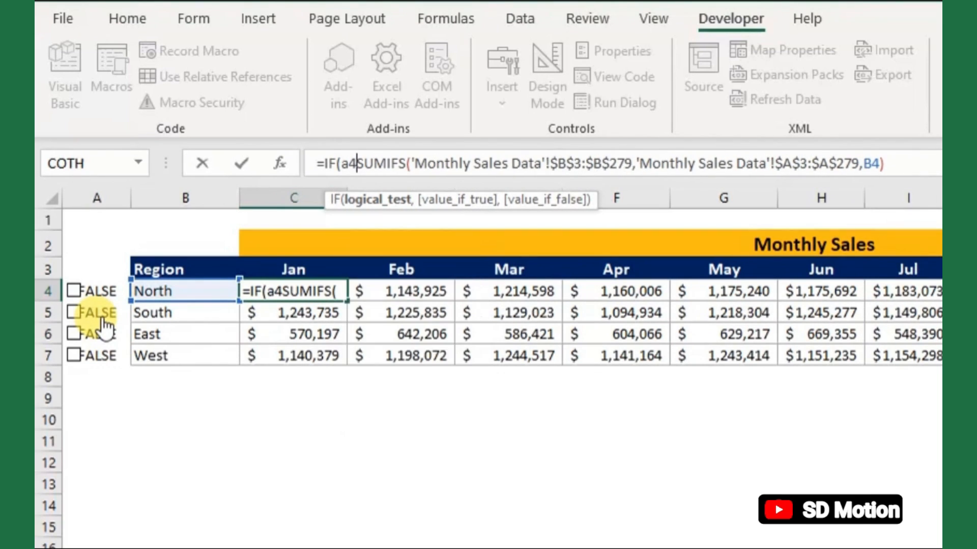
{"action": "type", "text": "=true"}
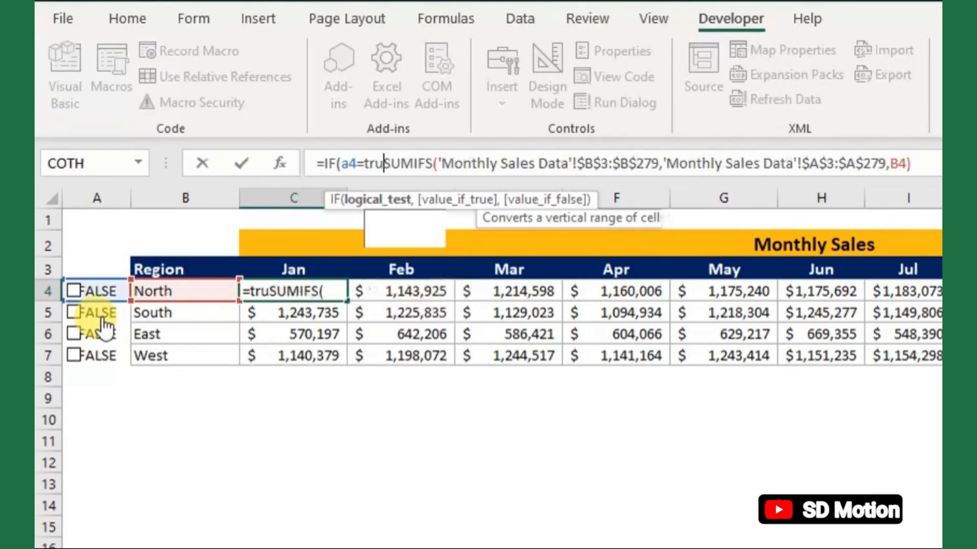
{"action": "type", "text": ","}
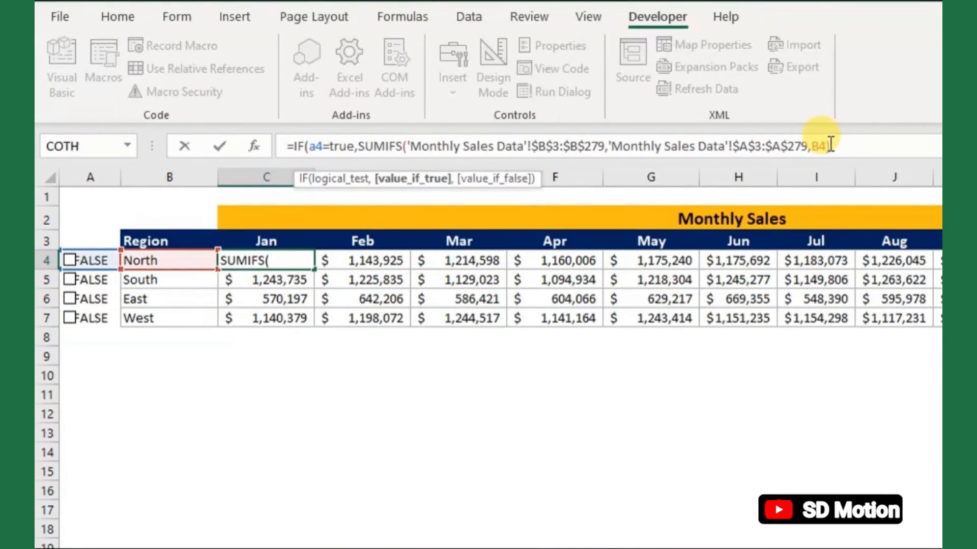
{"action": "type", "text": ",0)"}
{"action": "key", "text": "Return"}
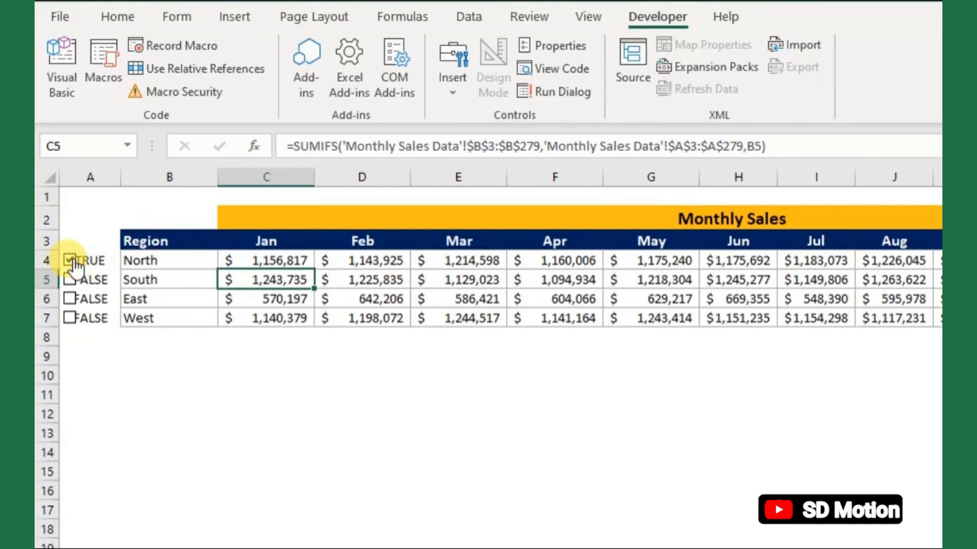
- Copy the IF formula from C4 down the January column through C7
{"action": "left_click", "coordinate": [295, 247]}
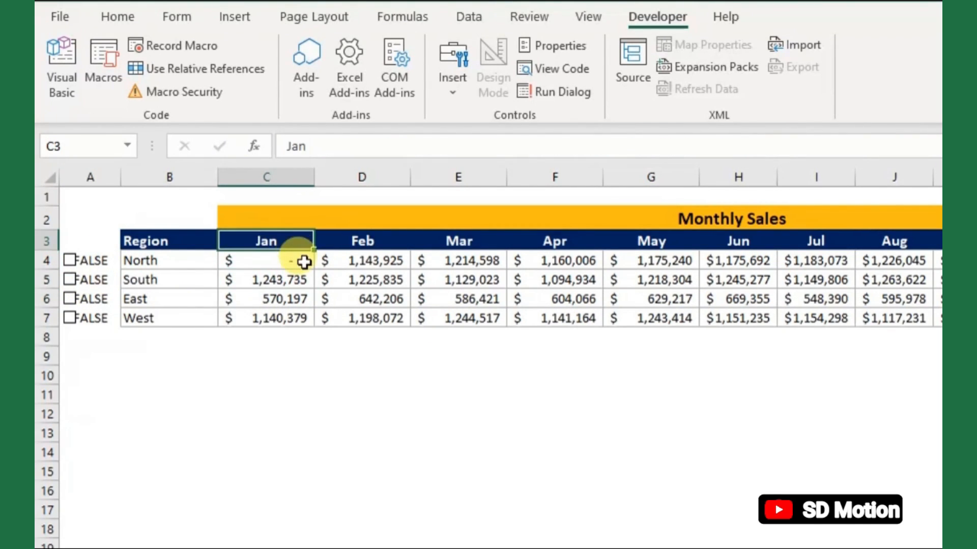
{"action": "left_click", "coordinate": [310, 265]}
{"action": "left_click_drag", "start_coordinate": [315, 267], "coordinate": [323, 331]}
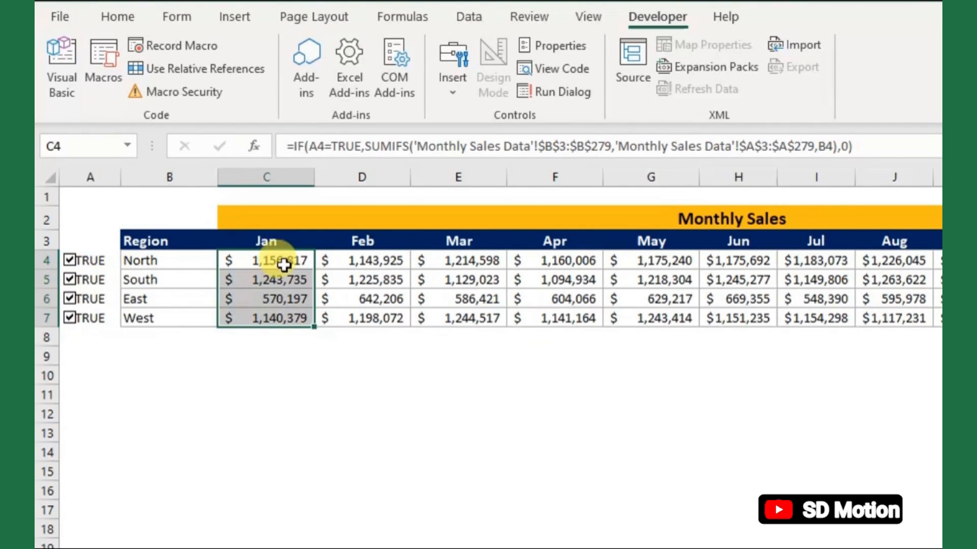
- Wrap the North February SUMIFS formula in D4 in the same kind of IF function as January's
{"action": "left_click", "coordinate": [358, 260]}
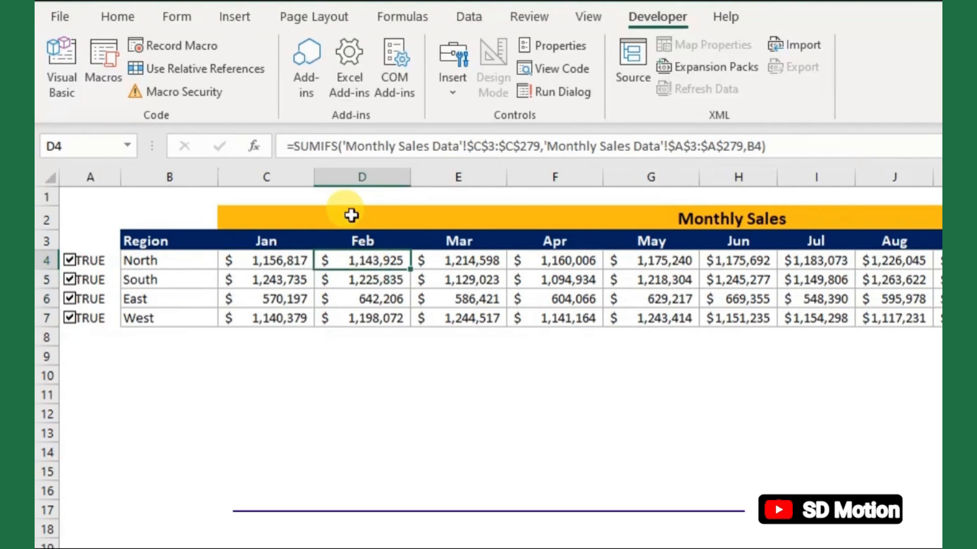
{"action": "left_click", "coordinate": [294, 146]}
{"action": "type", "text": "if"}
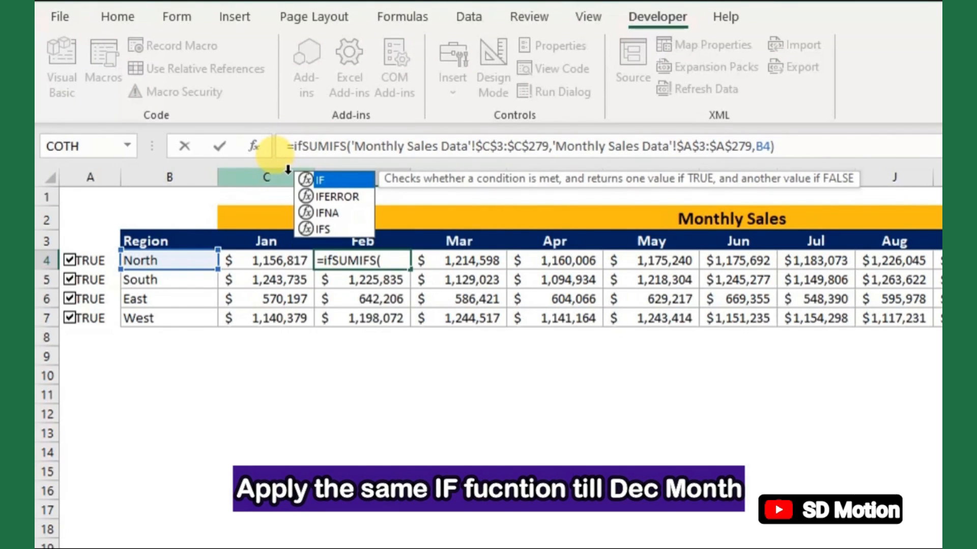
{"action": "type", "text": "("}
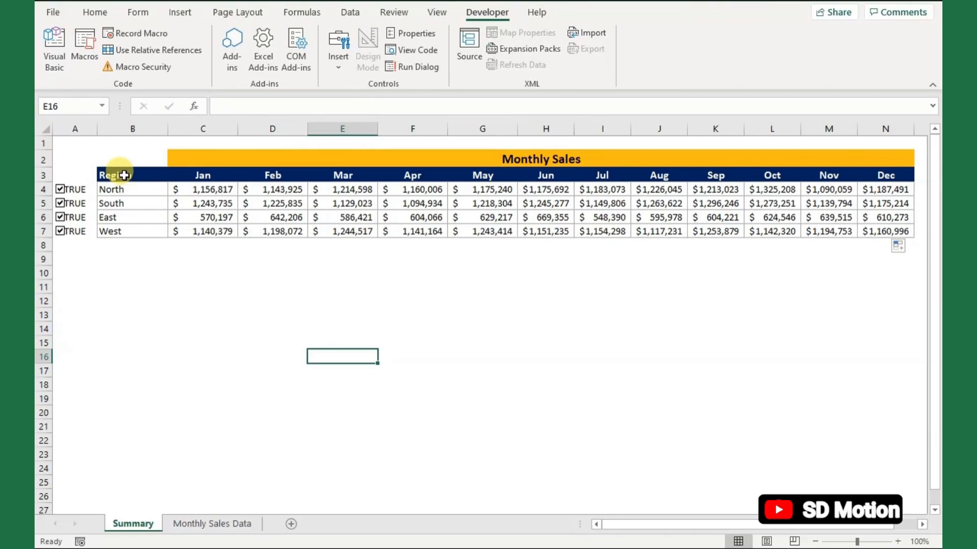
- Insert a 2-D Line with Markers chart from the region table B3:N7 and place it below the table
{"action": "left_click_drag", "start_coordinate": [124, 175], "coordinate": [889, 234]}
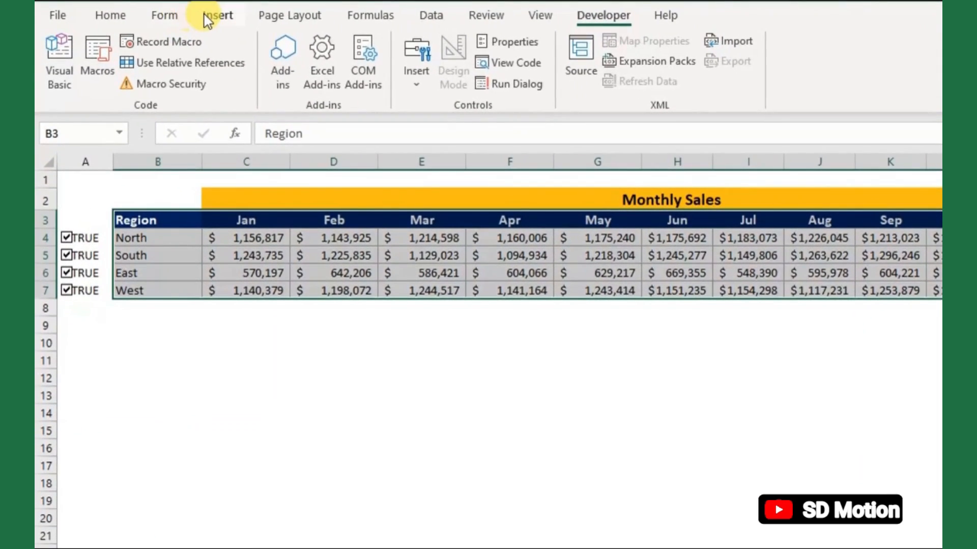
{"action": "left_click", "coordinate": [177, 14]}
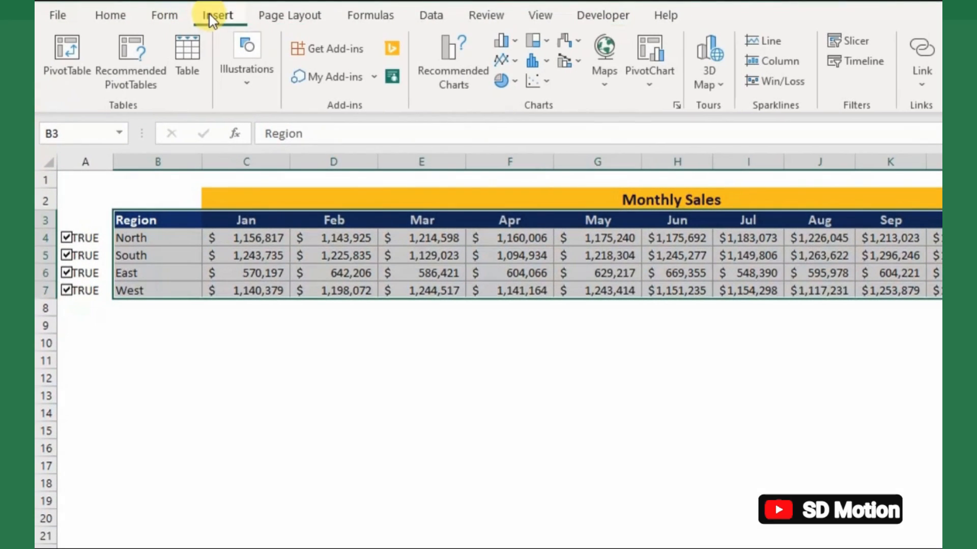
{"action": "left_click", "coordinate": [514, 61]}
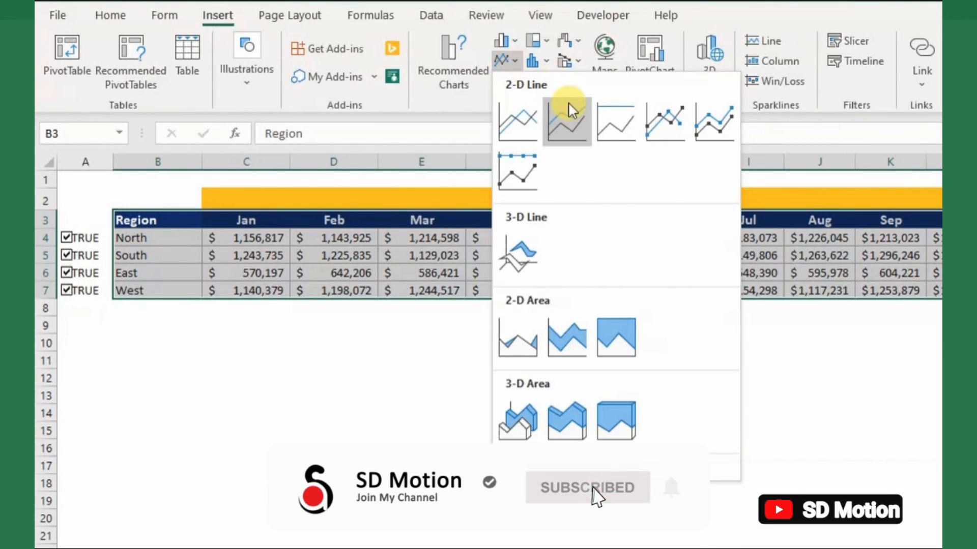
{"action": "left_click", "coordinate": [678, 122]}
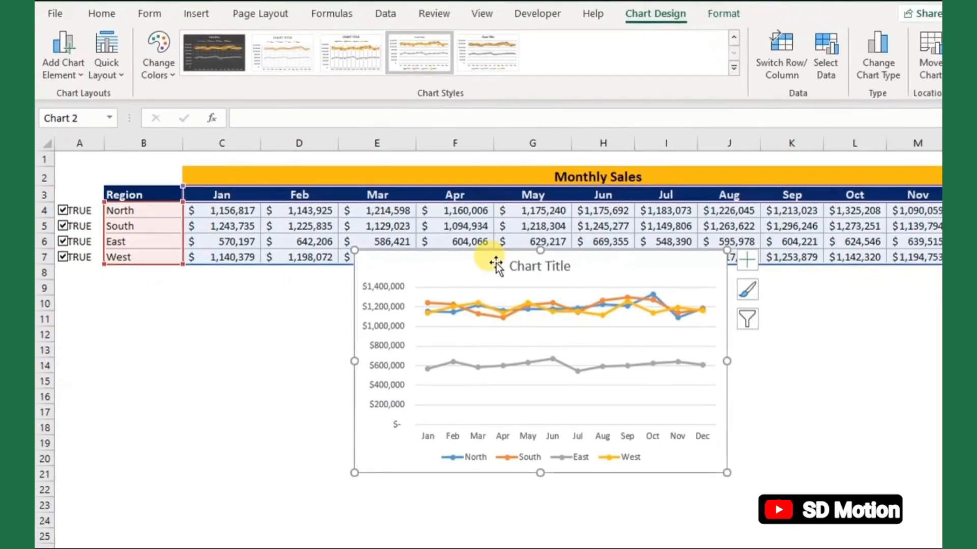
{"action": "left_click_drag", "start_coordinate": [558, 299], "coordinate": [492, 332]}
{"action": "left_click_drag", "start_coordinate": [398, 264], "coordinate": [388, 259]}
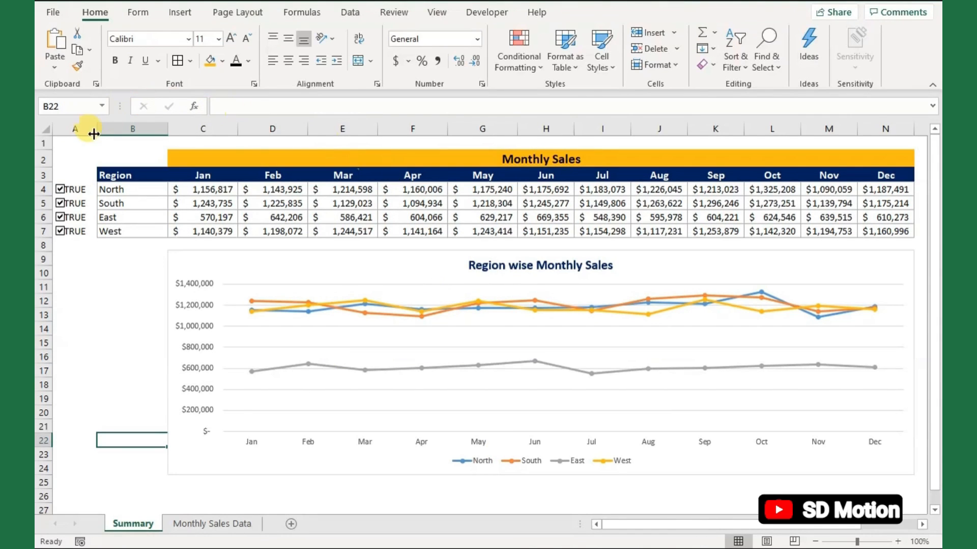
- Toggle the region check boxes to test how the table and the line chart respond
{"action": "left_click", "coordinate": [60, 203]}
{"action": "left_click", "coordinate": [60, 217]}
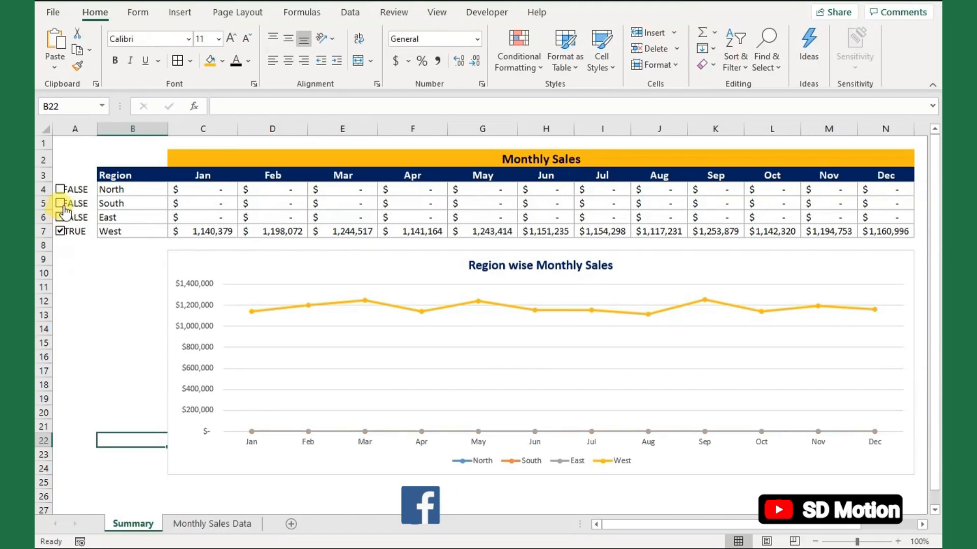
{"action": "left_click", "coordinate": [61, 204]}
{"action": "left_click", "coordinate": [59, 191]}
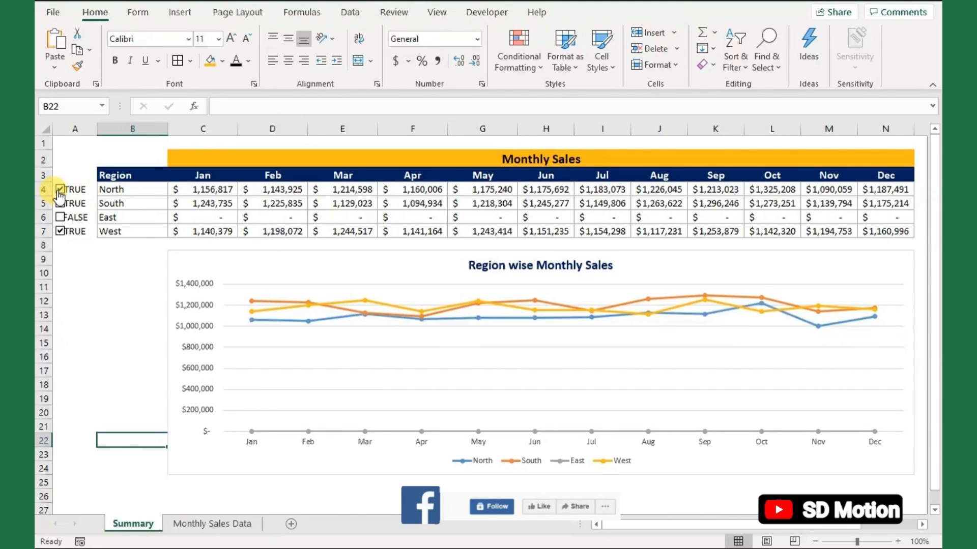
{"action": "left_click", "coordinate": [62, 231]}
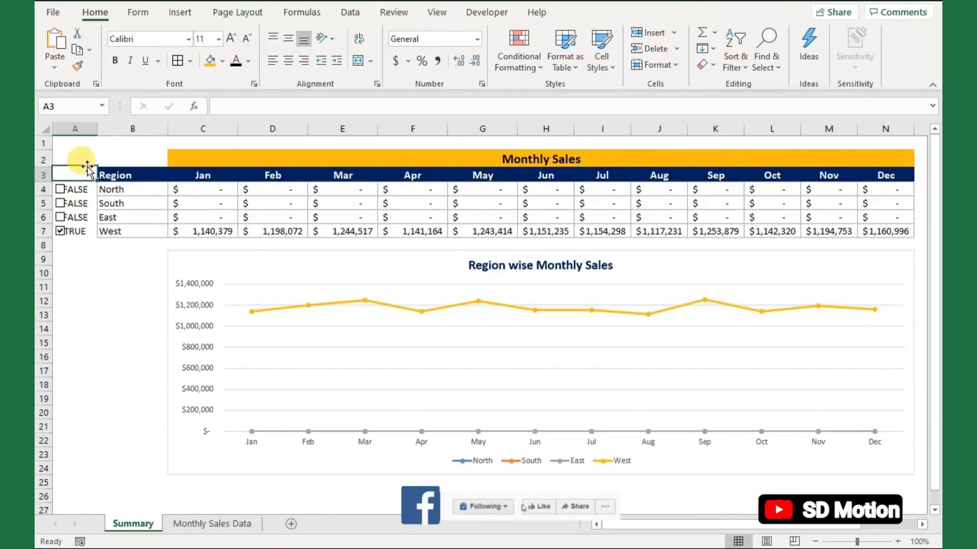
- Set the font colour of the linked cells A4:A7 to white and toggle the East check box
{"action": "key", "text": "shift+Down"}
{"action": "key", "text": "shift+Down"}
{"action": "key", "text": "shift+Down"}
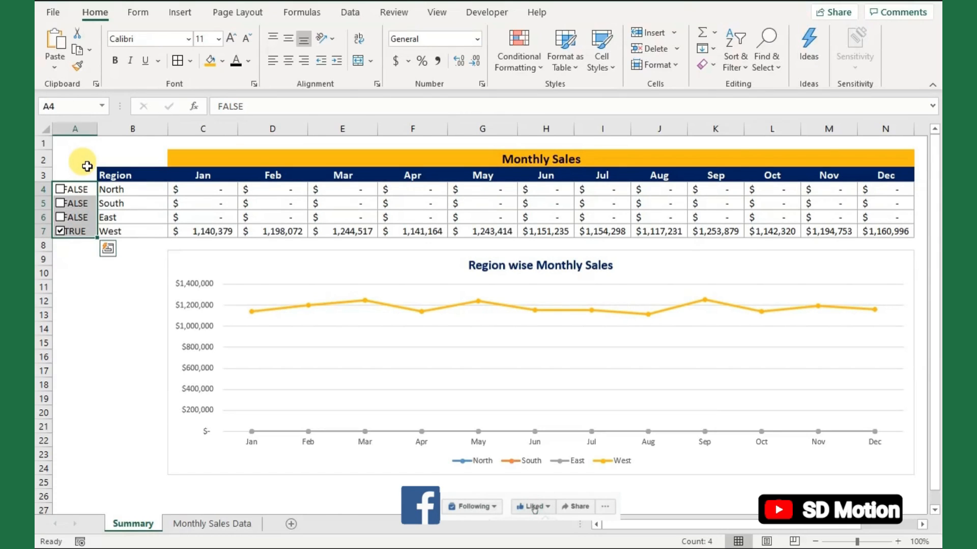
{"action": "left_click", "coordinate": [248, 61]}
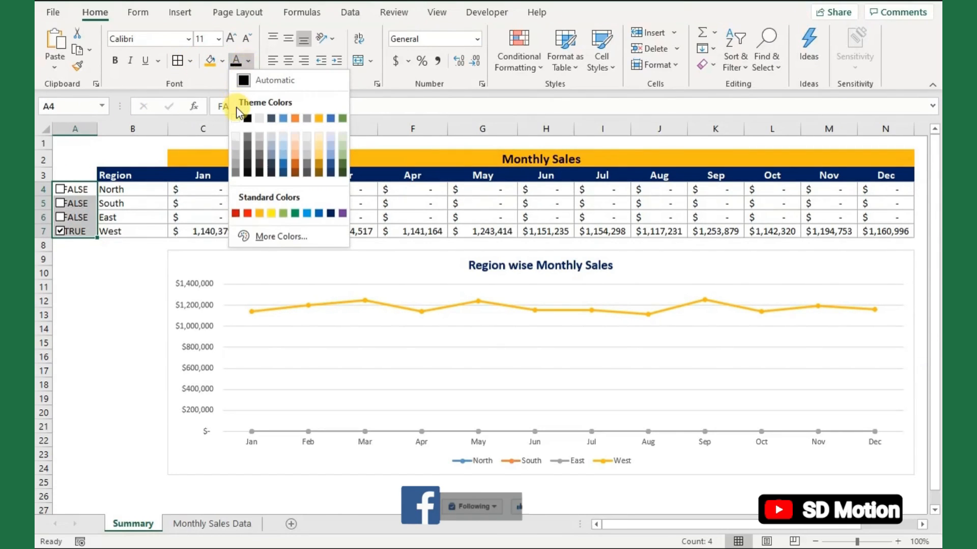
{"action": "left_click", "coordinate": [236, 117]}
{"action": "left_click", "coordinate": [88, 312]}
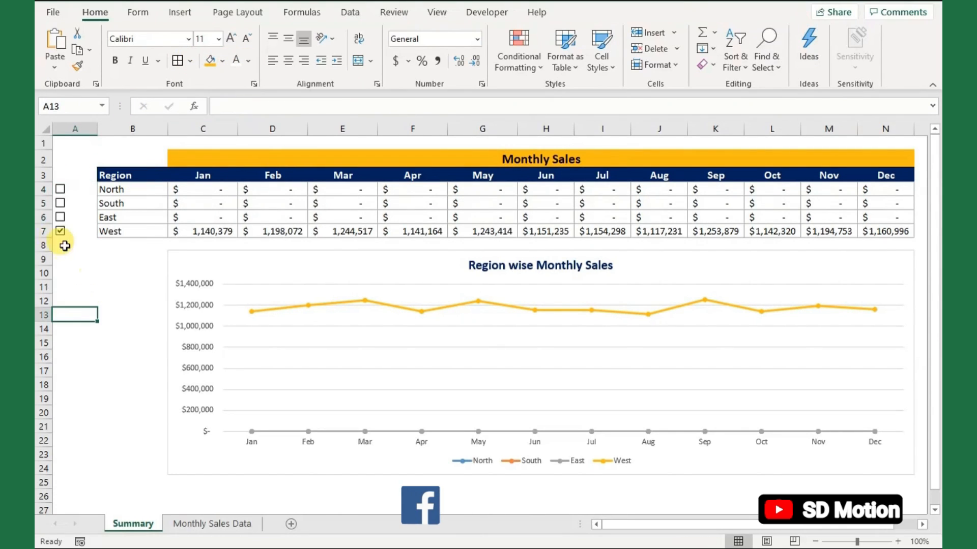
{"action": "left_click", "coordinate": [60, 219]}
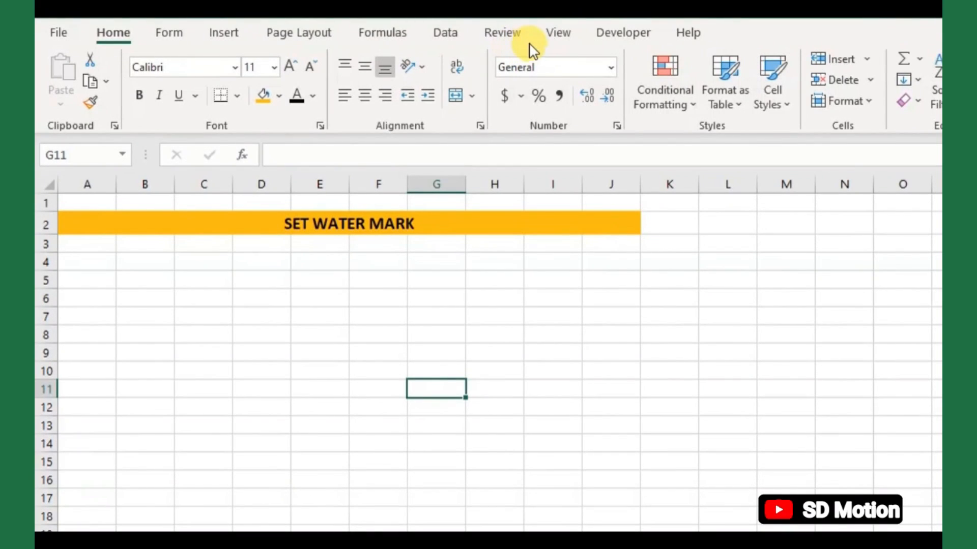
- Switch the SET WATER MARK sheet to Page Layout view and open its centre header section for editing
{"action": "left_click", "coordinate": [558, 32]}
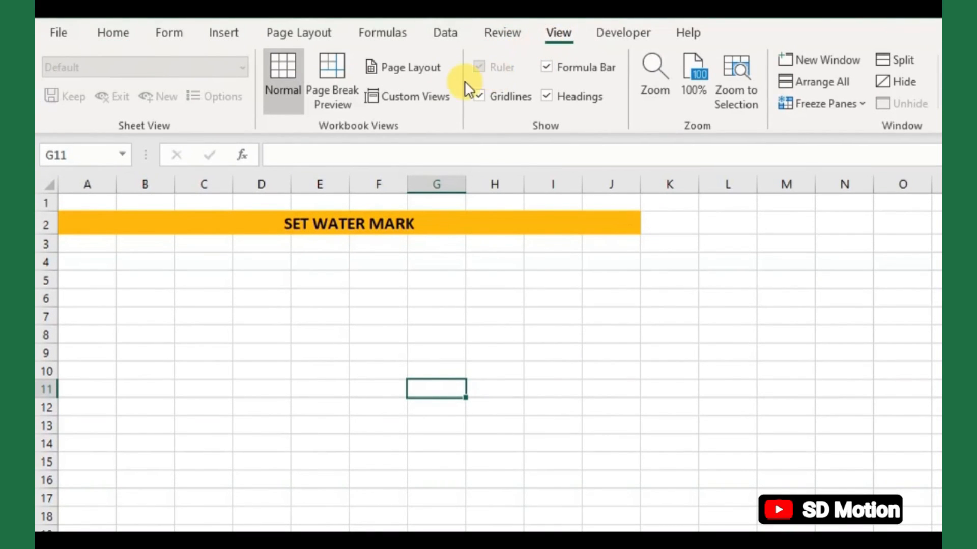
{"action": "left_click", "coordinate": [401, 69]}
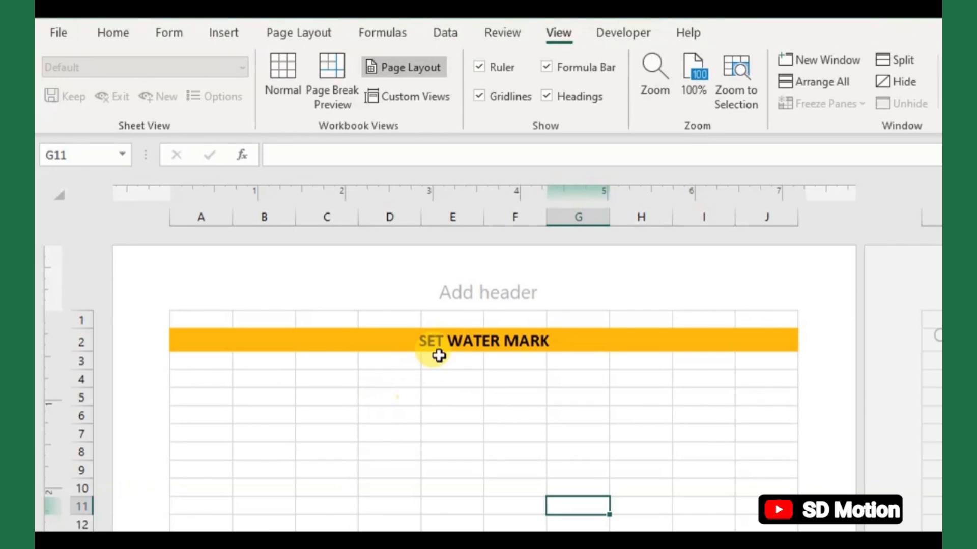
{"action": "left_click", "coordinate": [475, 289]}
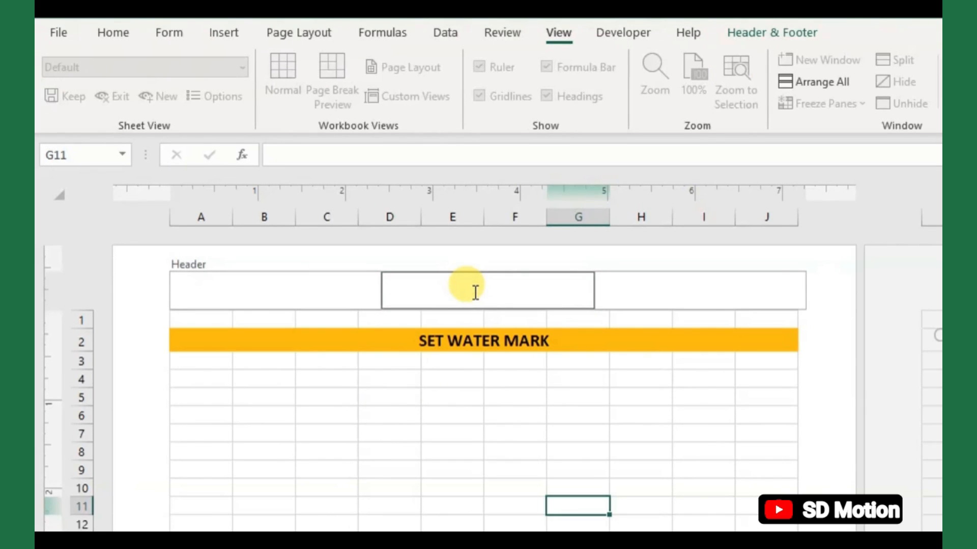
- Insert the picture Logo.png from a file into the centre header section and leave the header
{"action": "left_click", "coordinate": [738, 33]}
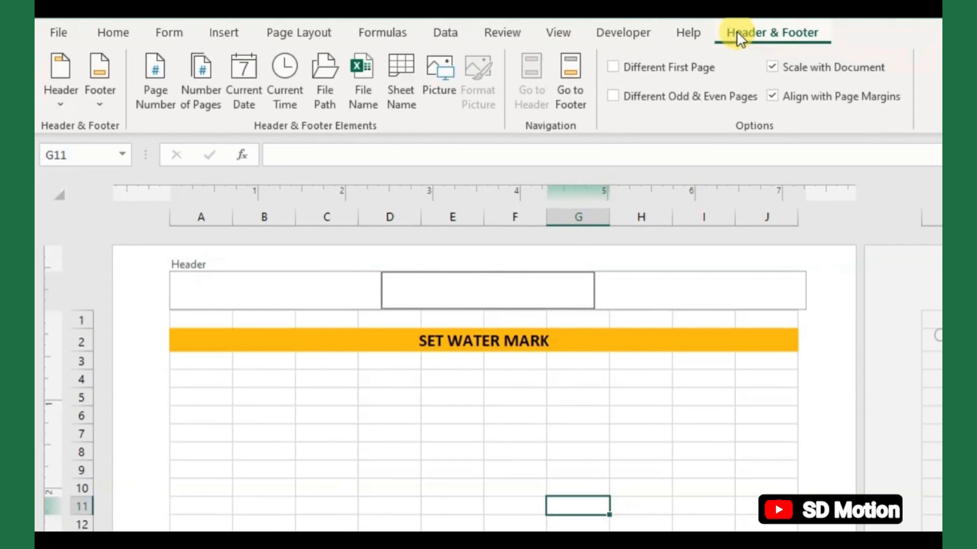
{"action": "left_click", "coordinate": [441, 86]}
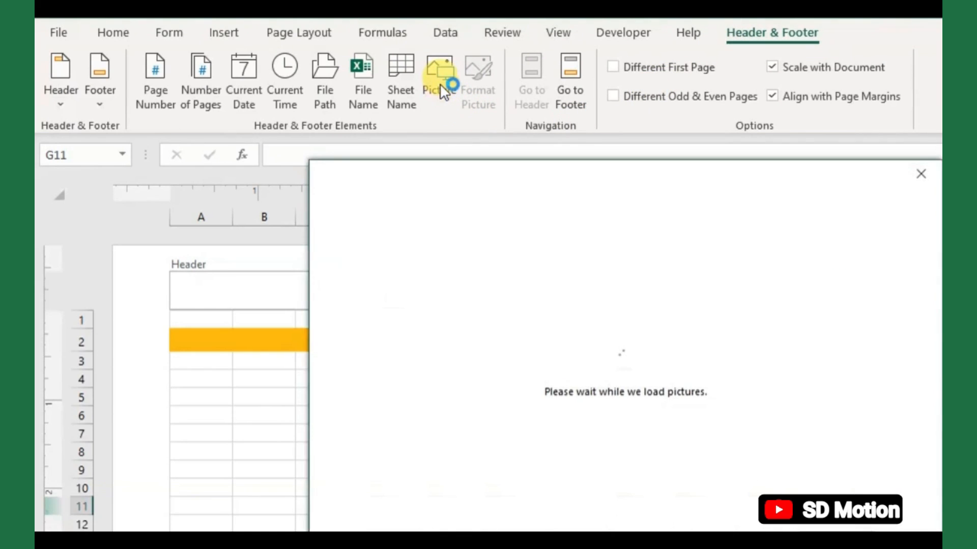
{"action": "left_click", "coordinate": [339, 195]}
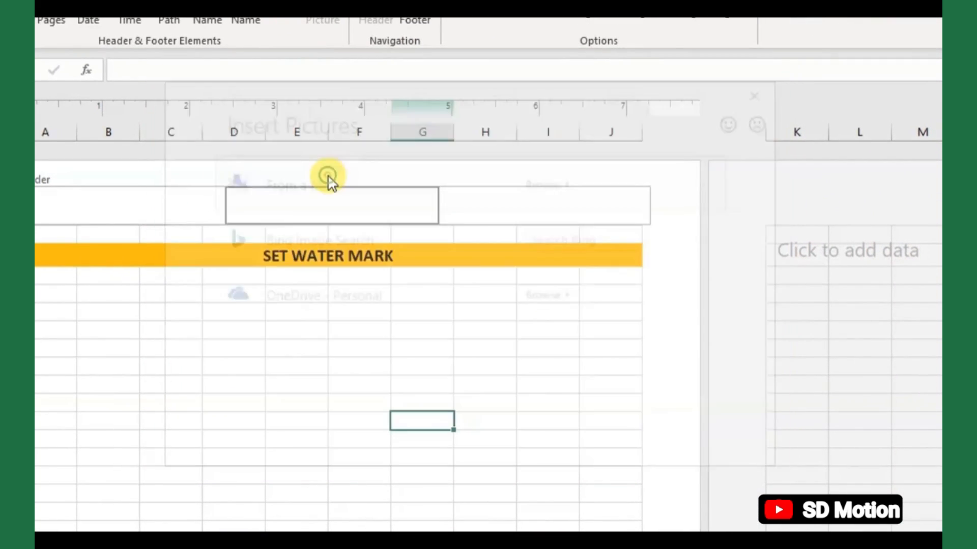
{"action": "left_click", "coordinate": [222, 53]}
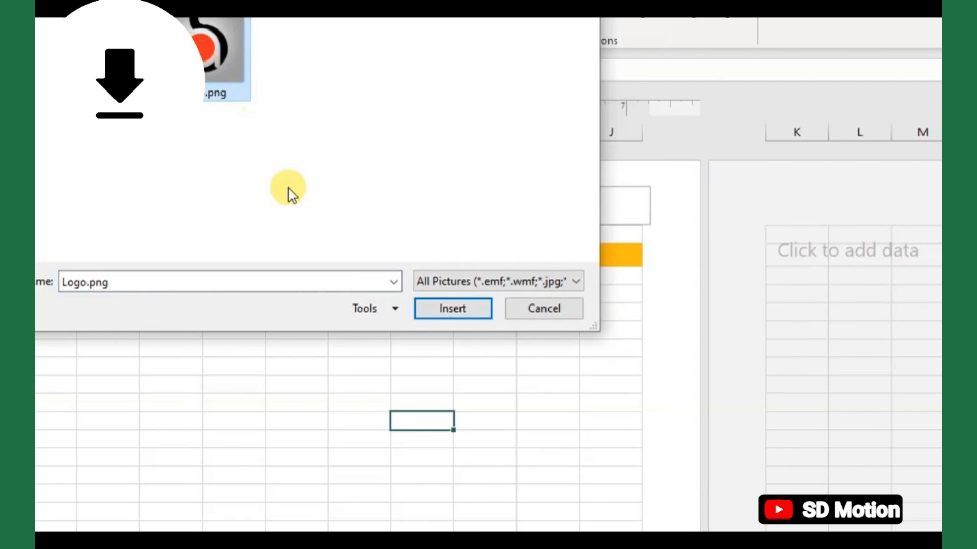
{"action": "left_click", "coordinate": [436, 308]}
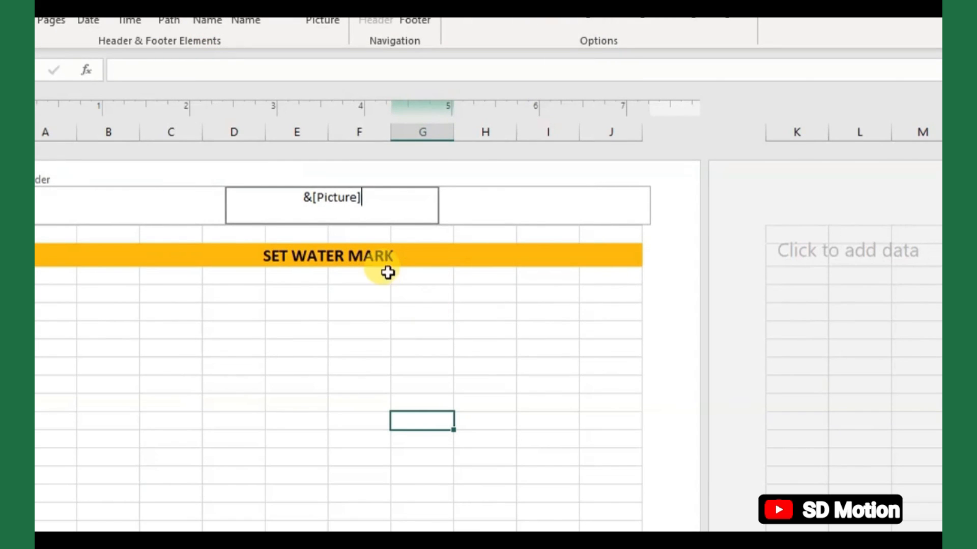
{"action": "left_click", "coordinate": [342, 294]}
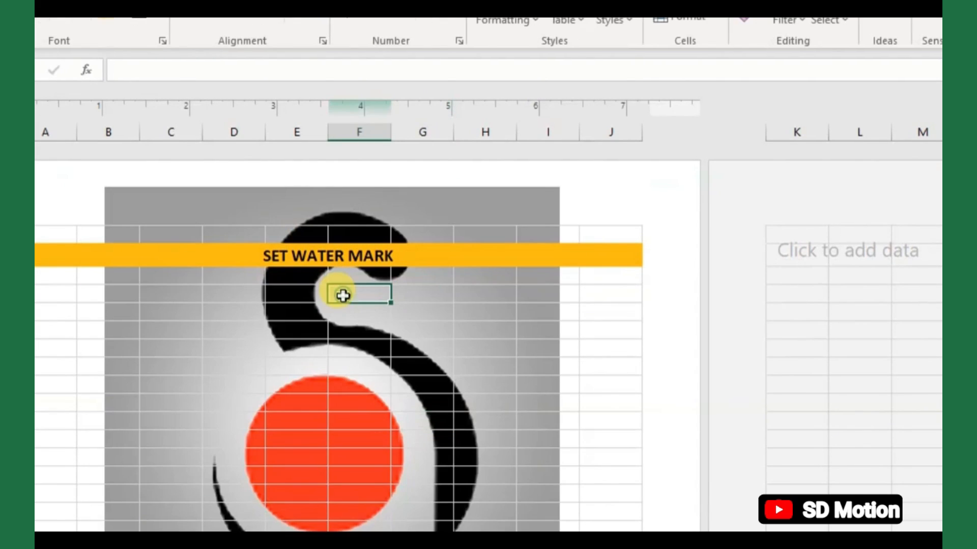
- Insert nine blank lines before the &[Picture] code in the centre header section to shift the logo down, and leave the header
{"action": "left_click", "coordinate": [326, 201]}
{"action": "left_click", "coordinate": [302, 198]}
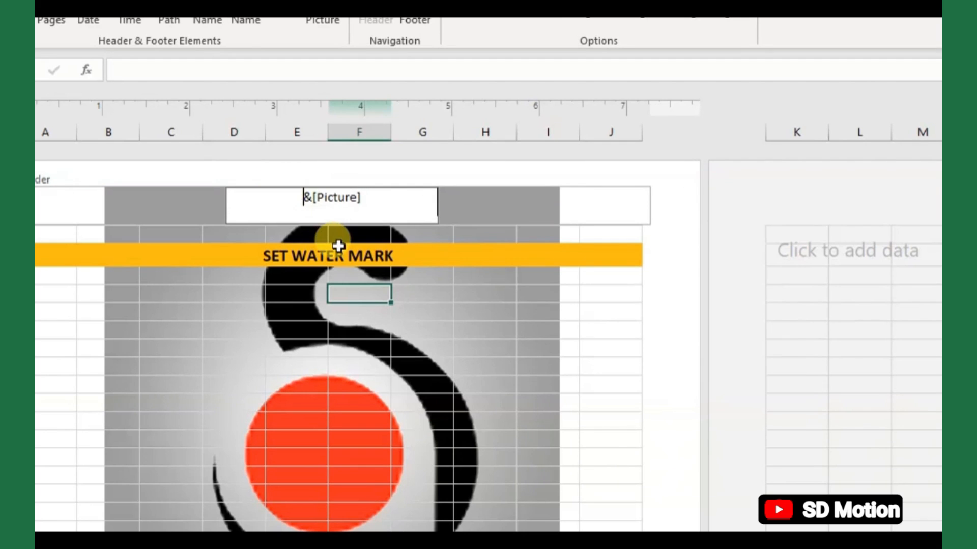
{"action": "key", "text": "Return"}
{"action": "key", "text": "Return"}
{"action": "key", "text": "Return"}
{"action": "key", "text": "Return"}
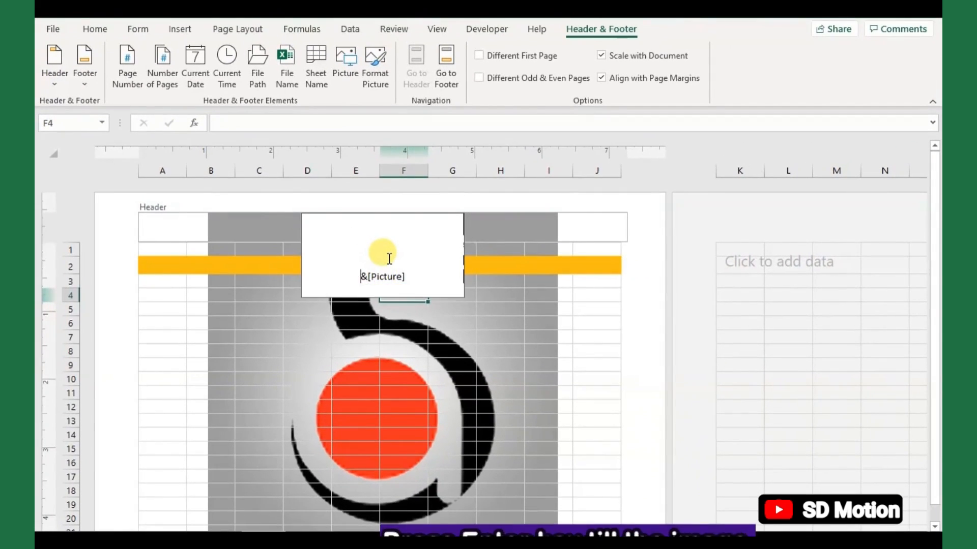
{"action": "key", "text": "Return"}
{"action": "key", "text": "Return"}
{"action": "key", "text": "Return"}
{"action": "key", "text": "Return"}
{"action": "key", "text": "Return"}
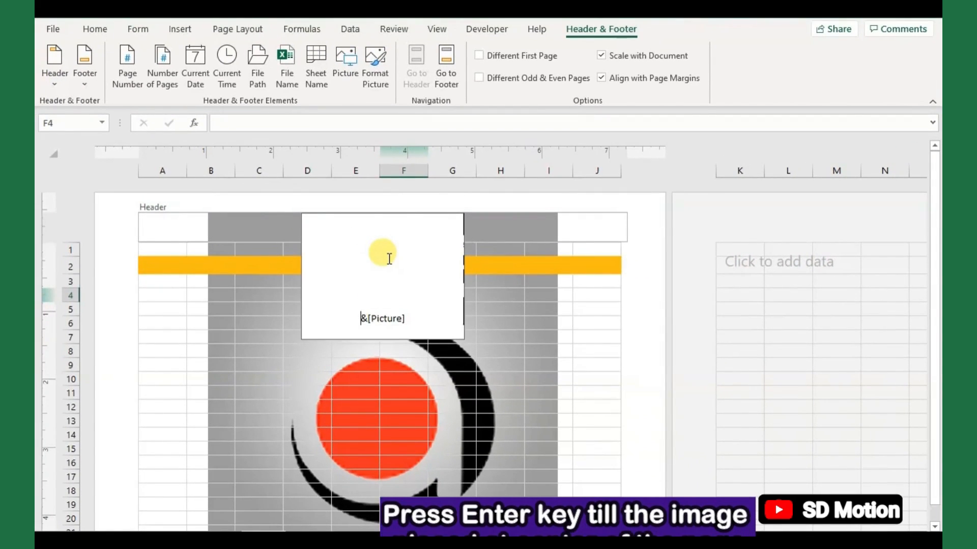
{"action": "left_click_drag", "start_coordinate": [501, 295], "coordinate": [473, 294]}
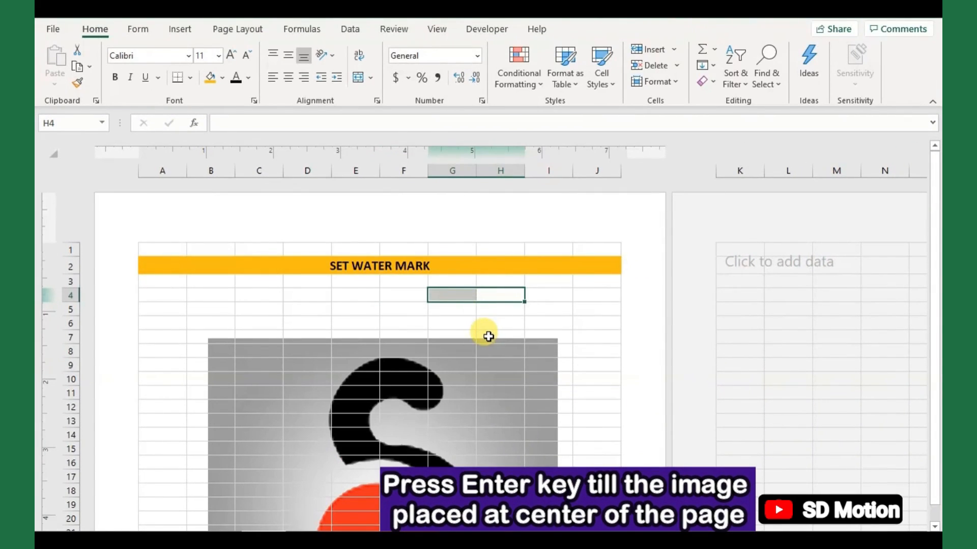
- Add more blank lines above the picture code in the centre header so the logo sits at the middle of the page
{"action": "scroll", "coordinate": [488, 337], "scroll_direction": "down", "scroll_amount": 3}
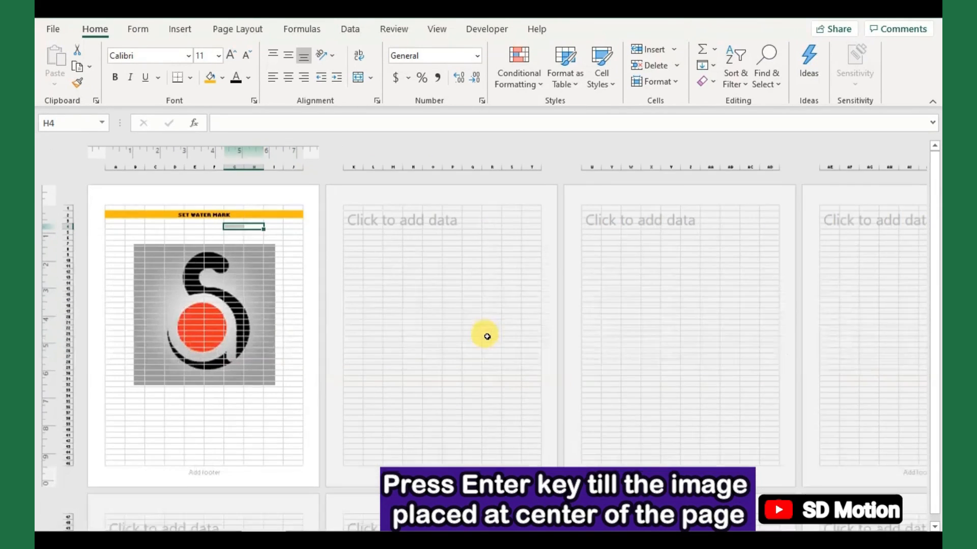
{"action": "left_click", "coordinate": [206, 200]}
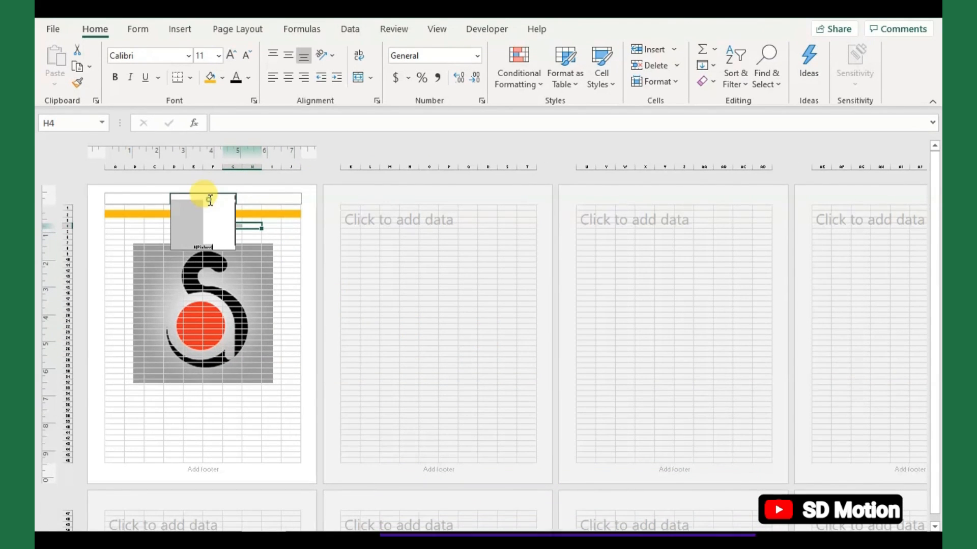
{"action": "left_click", "coordinate": [241, 350]}
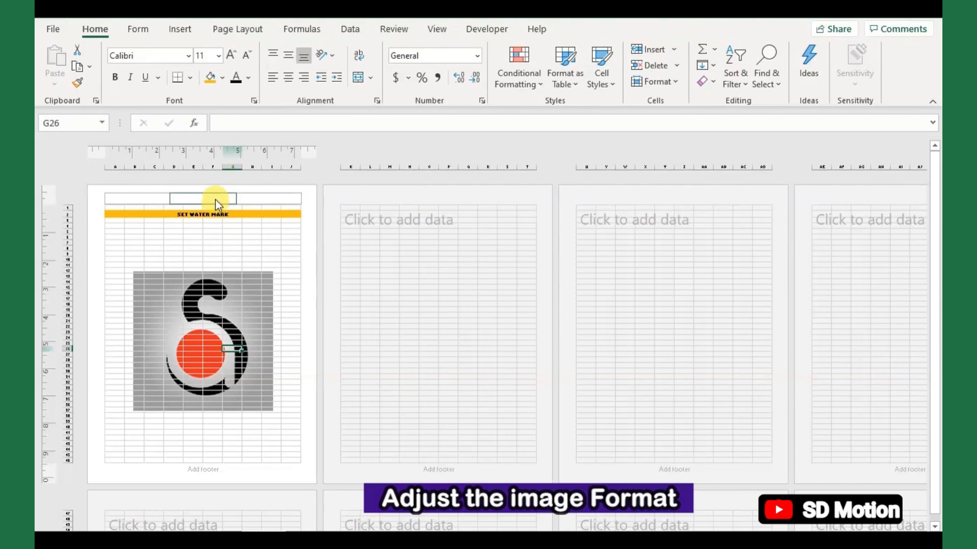
- Open the picture formatting settings for the centre header's logo and bring up the colour choices of its image control
{"action": "left_click", "coordinate": [217, 204]}
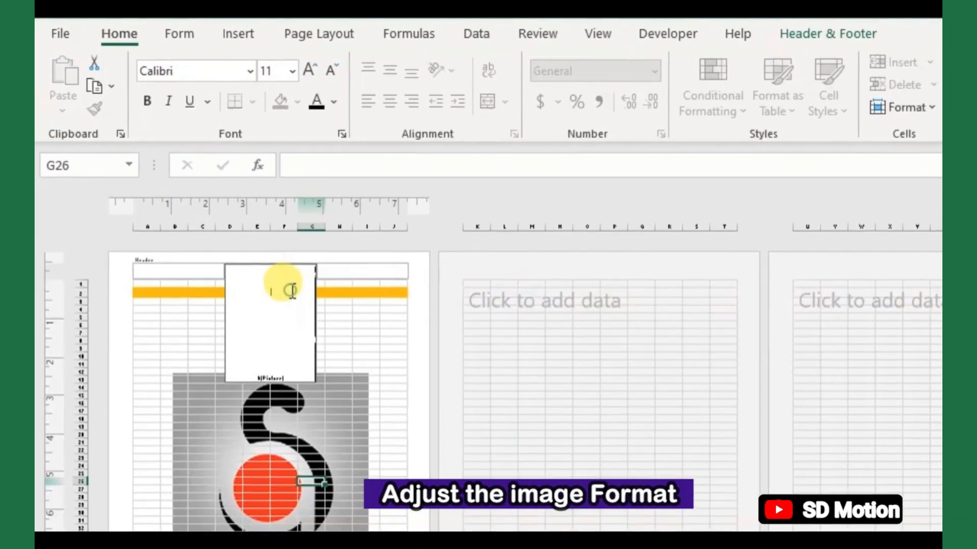
{"action": "left_click", "coordinate": [854, 32]}
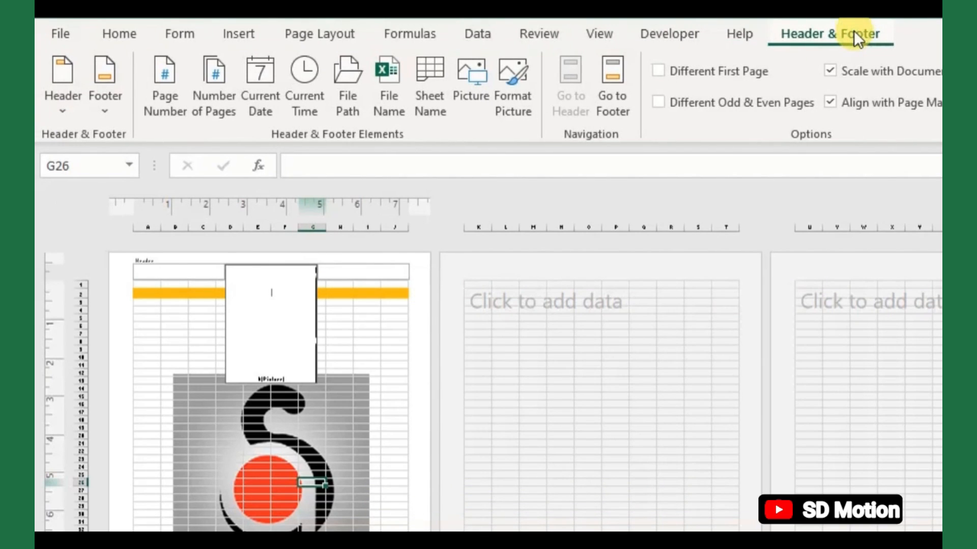
{"action": "left_click", "coordinate": [516, 73]}
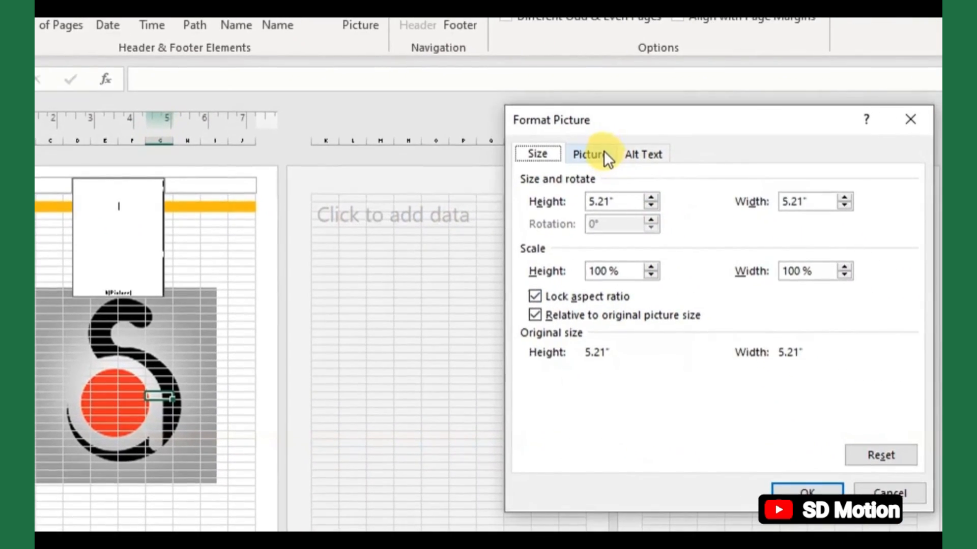
{"action": "left_click", "coordinate": [644, 175]}
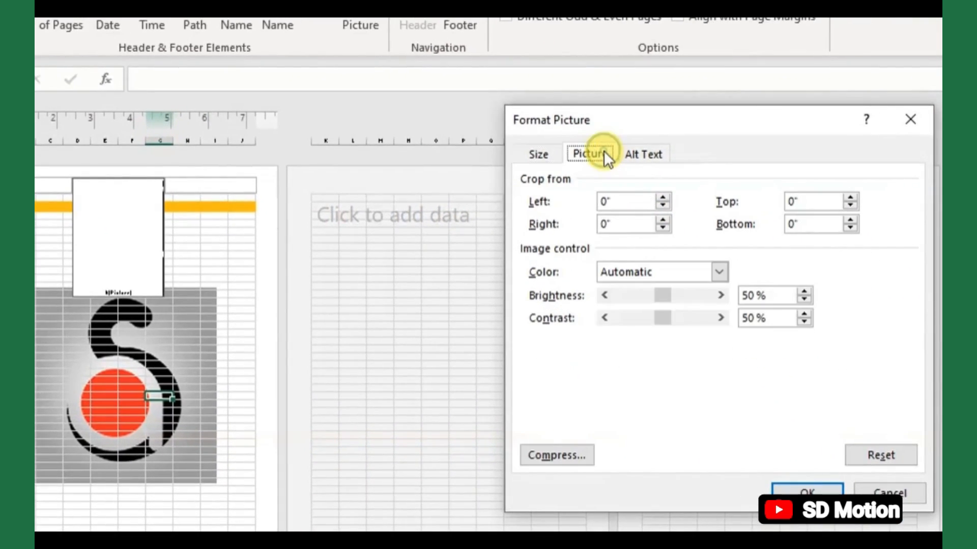
{"action": "left_click", "coordinate": [720, 273]}
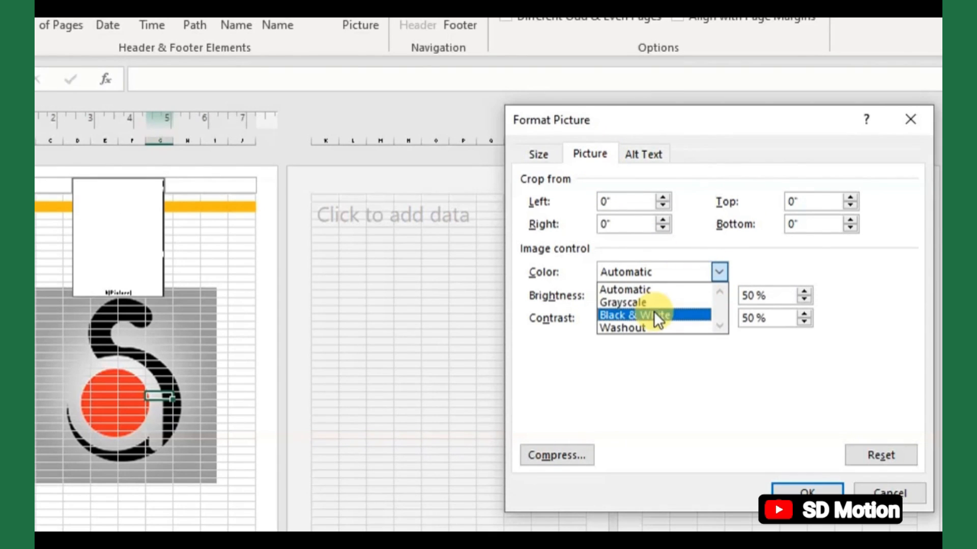